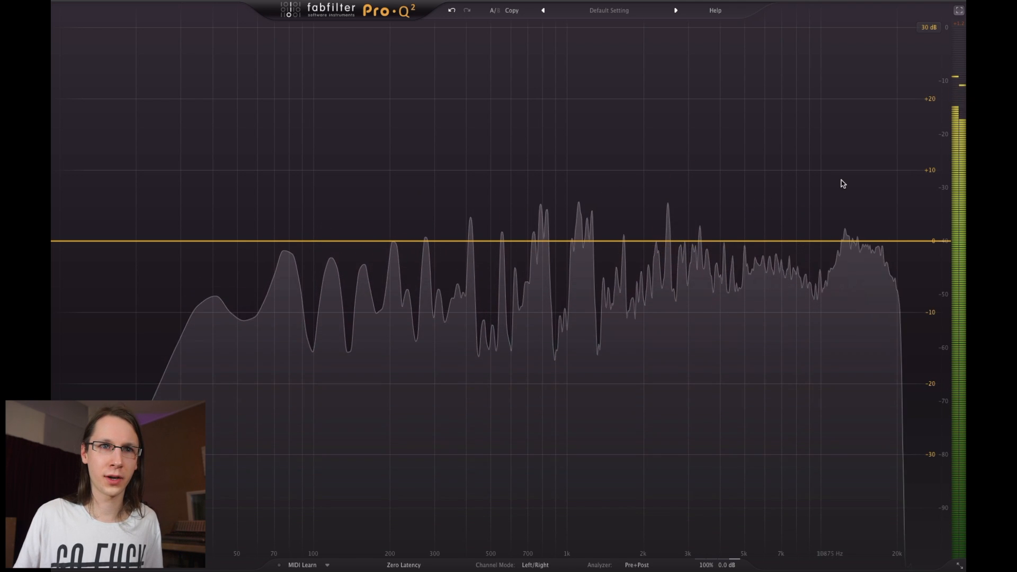
Take the equalizer out of full-screen view and resize its plug-in window
{"action": "left_click", "coordinate": [959, 9]}
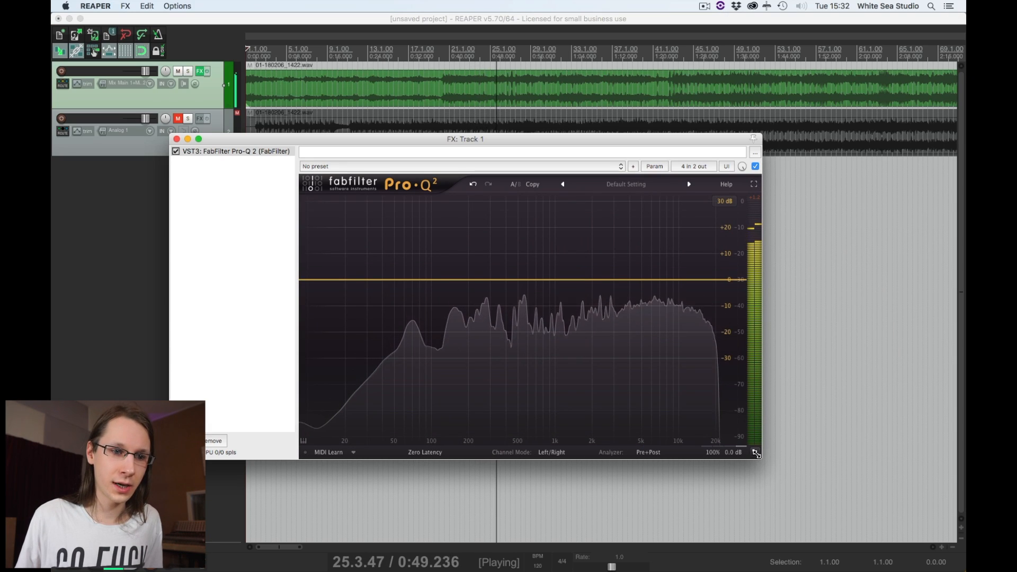
{"action": "left_click", "coordinate": [756, 452]}
{"action": "left_click", "coordinate": [771, 486]}
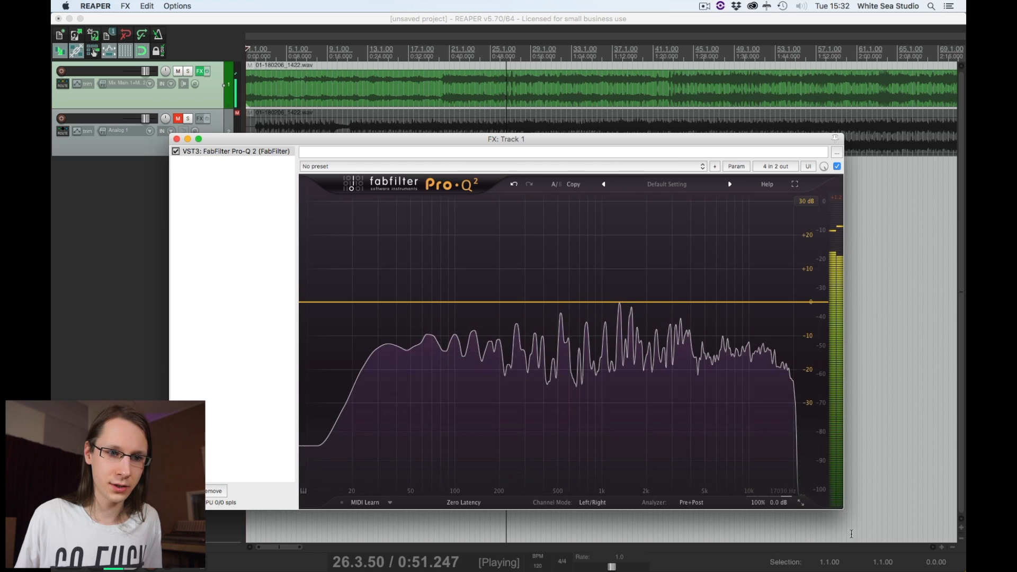
{"action": "left_click_drag", "start_coordinate": [835, 502], "coordinate": [743, 515]}
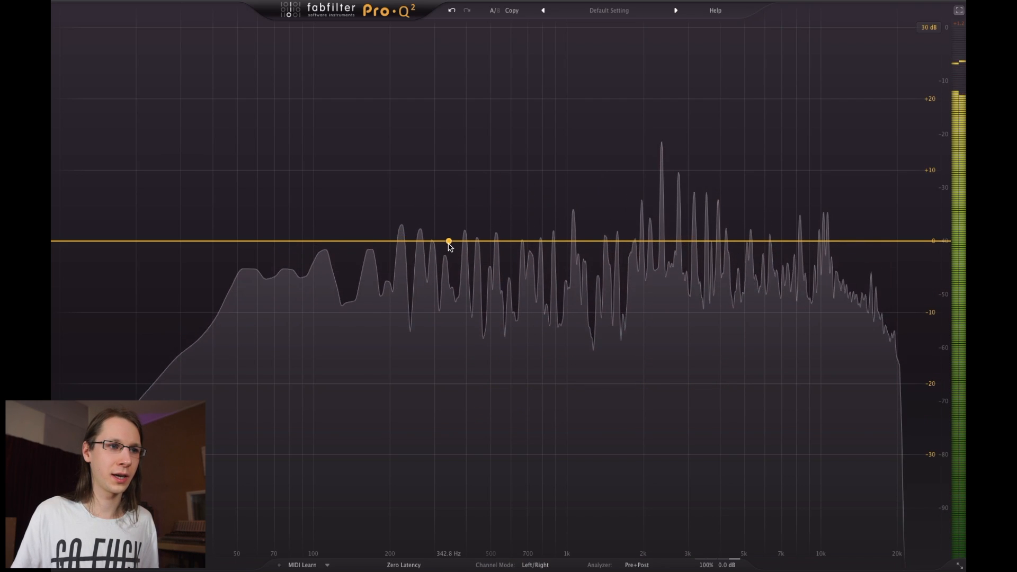
Create a bell boost of about 10.5 dB near 390 Hz, a low-shelf cut of 9.51 dB at 30.589 Hz and a high-shelf cut at 12973 Hz
{"action": "left_click_drag", "start_coordinate": [447, 241], "coordinate": [463, 166]}
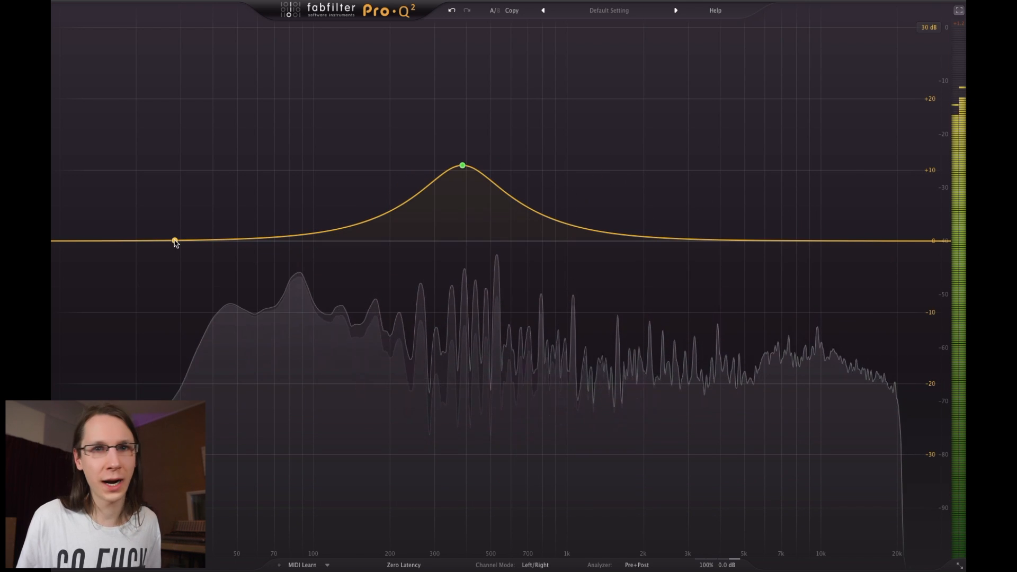
{"action": "left_click_drag", "start_coordinate": [176, 241], "coordinate": [183, 310]}
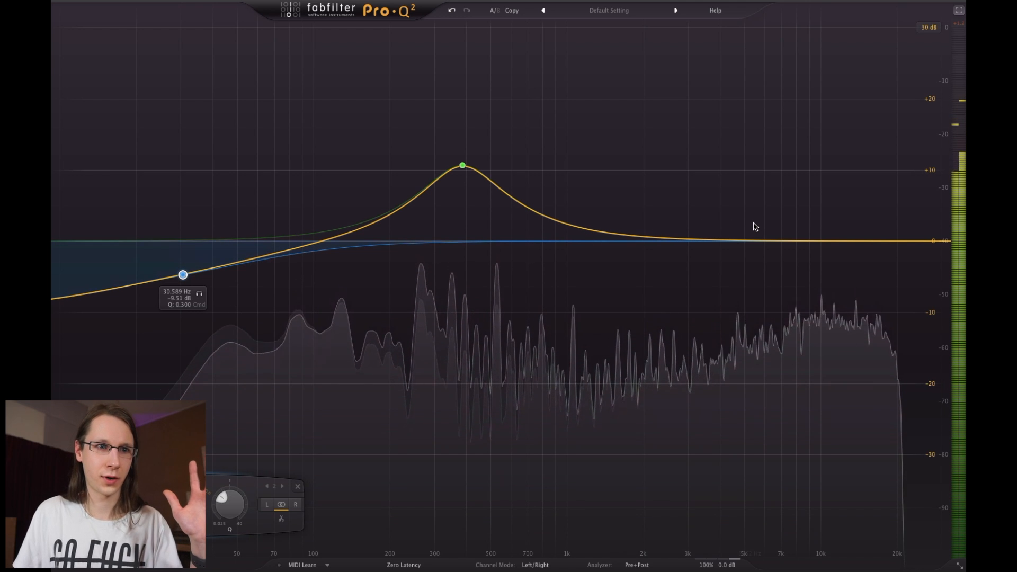
{"action": "left_click_drag", "start_coordinate": [818, 242], "coordinate": [844, 293]}
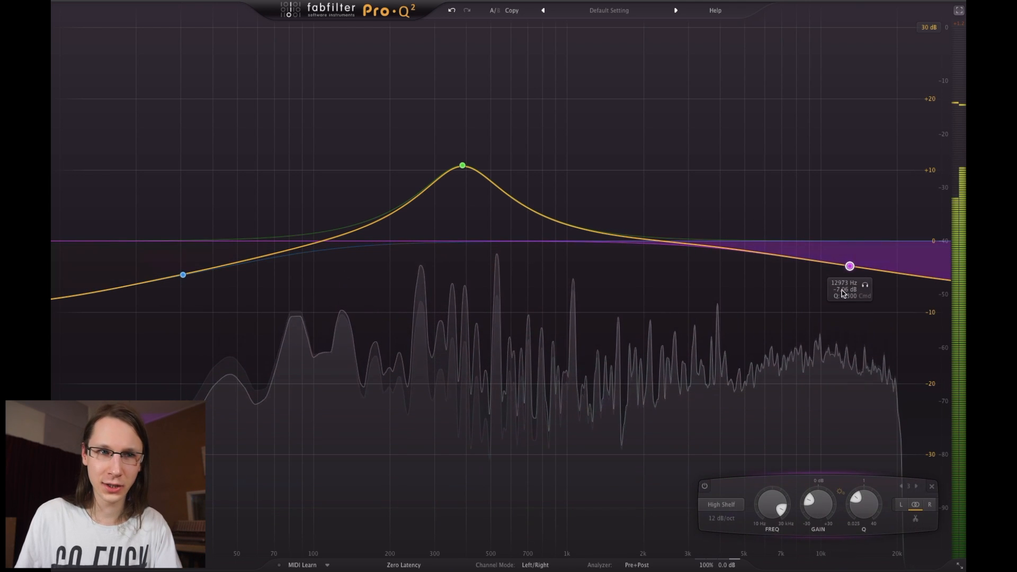
Replace the two shelf bands with a low cut near 40 Hz and a high cut swept down to about 11 kHz
{"action": "key", "text": "Delete"}
{"action": "left_click_drag", "start_coordinate": [183, 274], "coordinate": [219, 250]}
{"action": "left_click", "coordinate": [915, 241]}
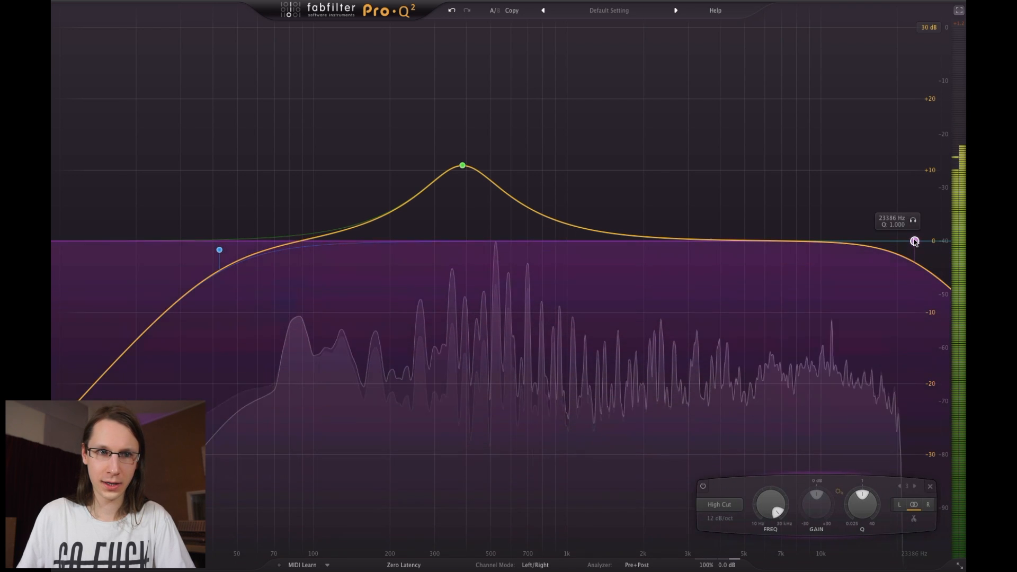
{"action": "left_click_drag", "start_coordinate": [915, 242], "coordinate": [835, 241]}
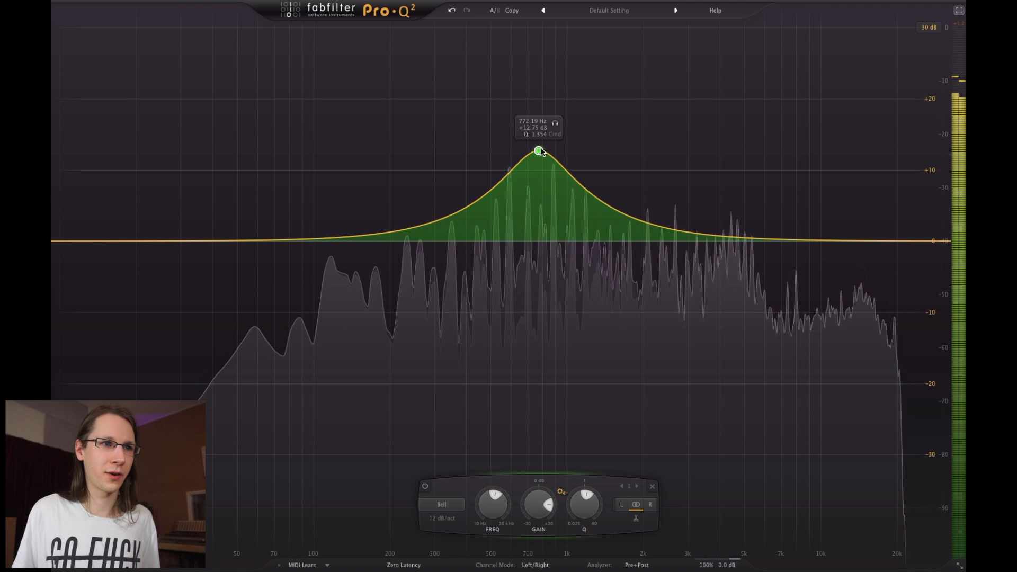
Adjust the bell band to a boost of 10.09 dB at 825.47 Hz with a Q of 2.330
{"action": "left_click_drag", "start_coordinate": [541, 151], "coordinate": [533, 152]}
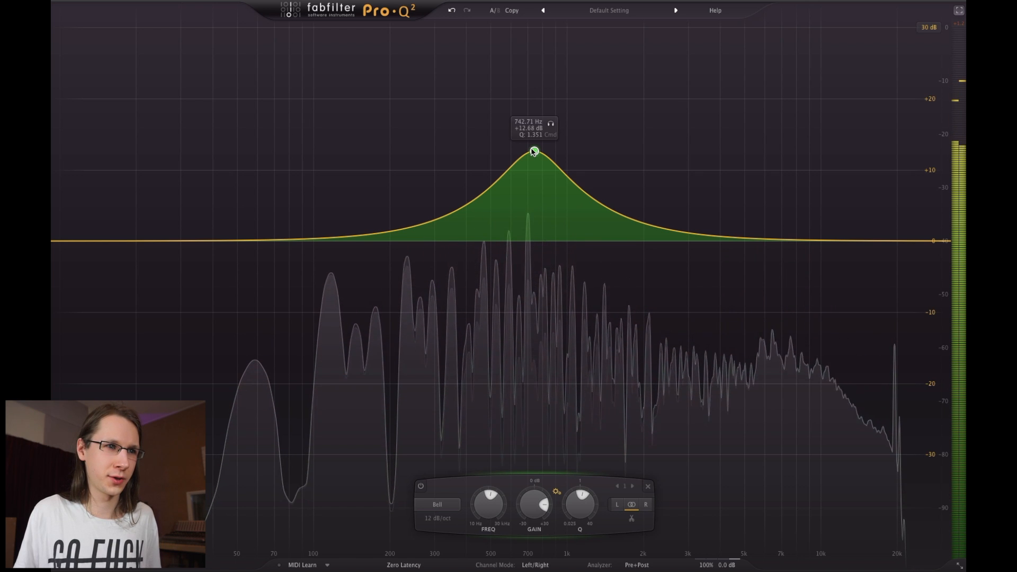
{"action": "left_click_drag", "start_coordinate": [533, 152], "coordinate": [546, 172]}
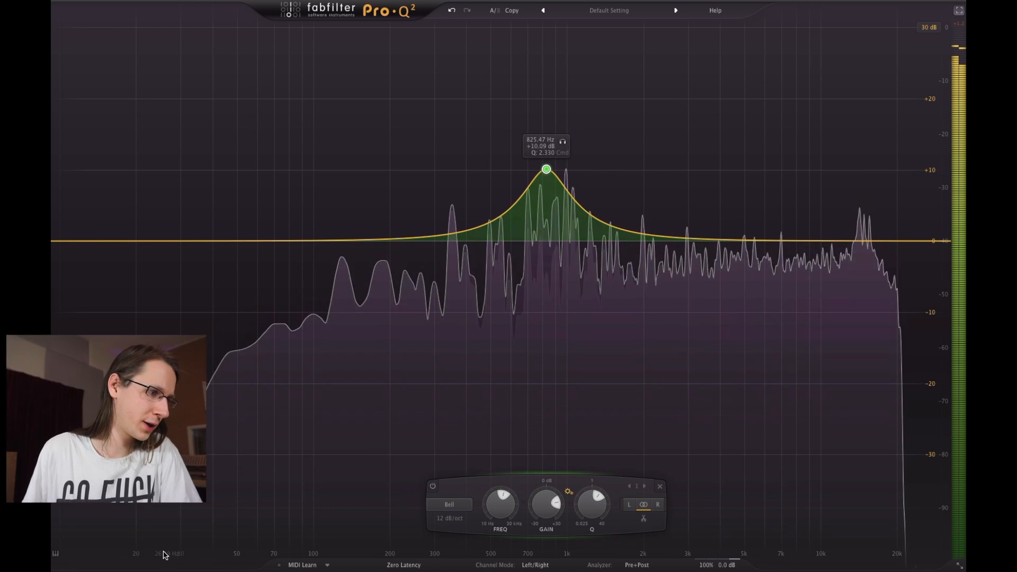
Show the piano keyboard along the frequency scale, snap the bell band to E5 at 659.26 Hz and audition that band
{"action": "left_click", "coordinate": [56, 554]}
{"action": "mouse_move", "coordinate": [546, 553]}
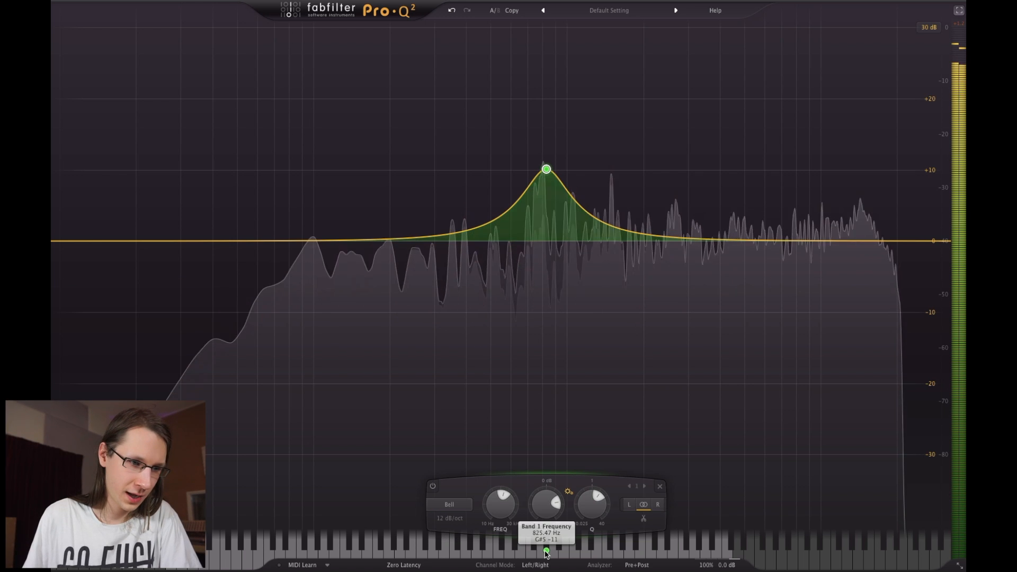
{"action": "left_click_drag", "start_coordinate": [546, 554], "coordinate": [518, 551]}
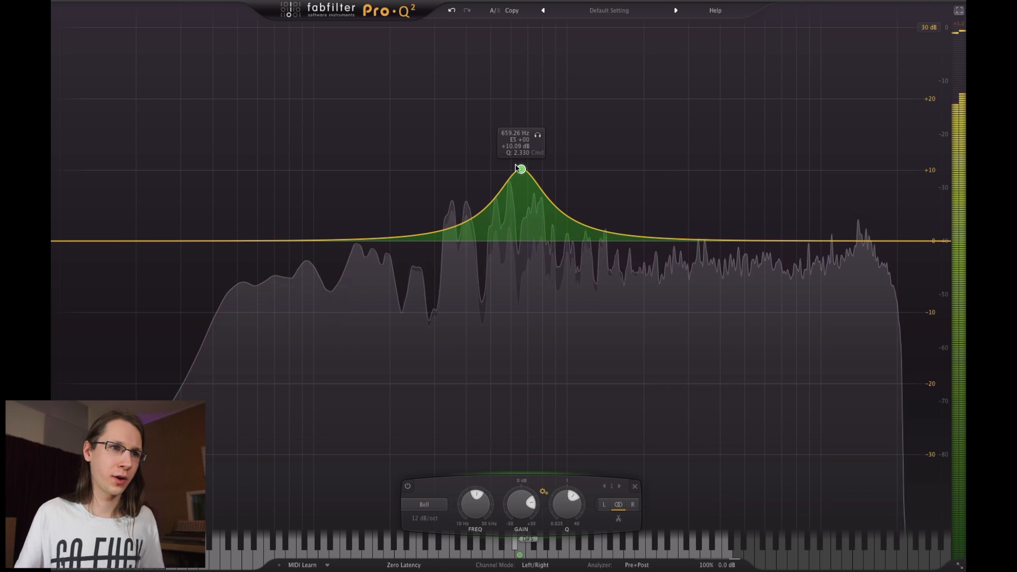
{"action": "left_click", "coordinate": [537, 136]}
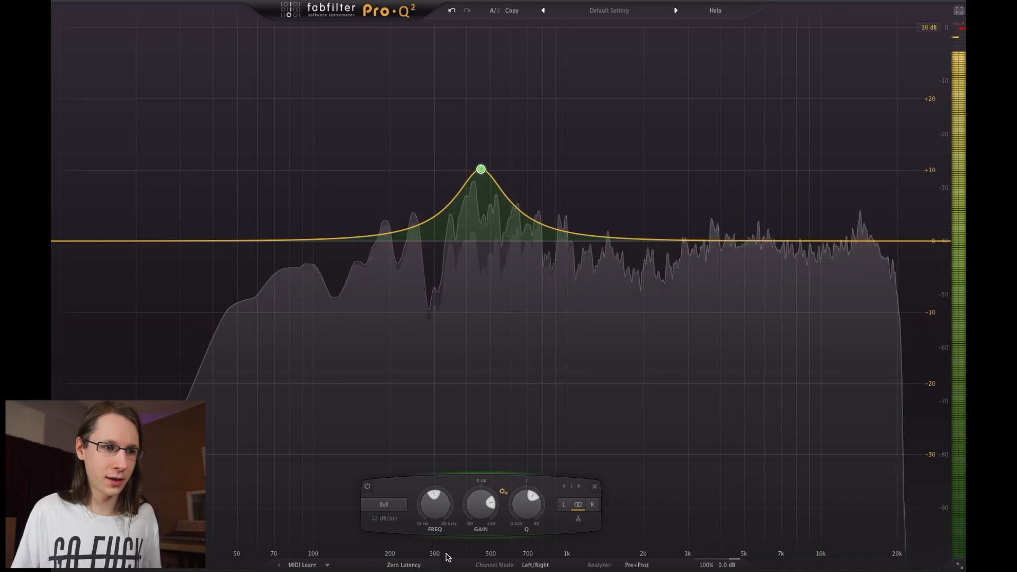
Fine-tune the bell band on an enlarged frequency range to 554.77 Hz at +10.41 dB
{"action": "left_click_drag", "start_coordinate": [455, 556], "coordinate": [293, 427]}
{"action": "mouse_move", "coordinate": [461, 178]}
{"action": "left_click_drag", "start_coordinate": [461, 178], "coordinate": [577, 170]}
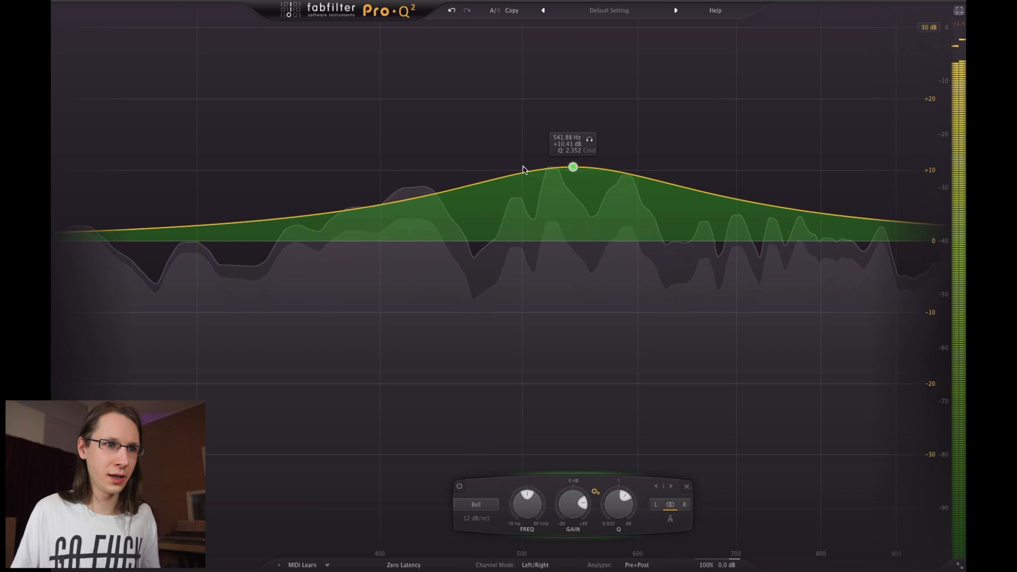
{"action": "left_click_drag", "start_coordinate": [263, 171], "coordinate": [678, 168]}
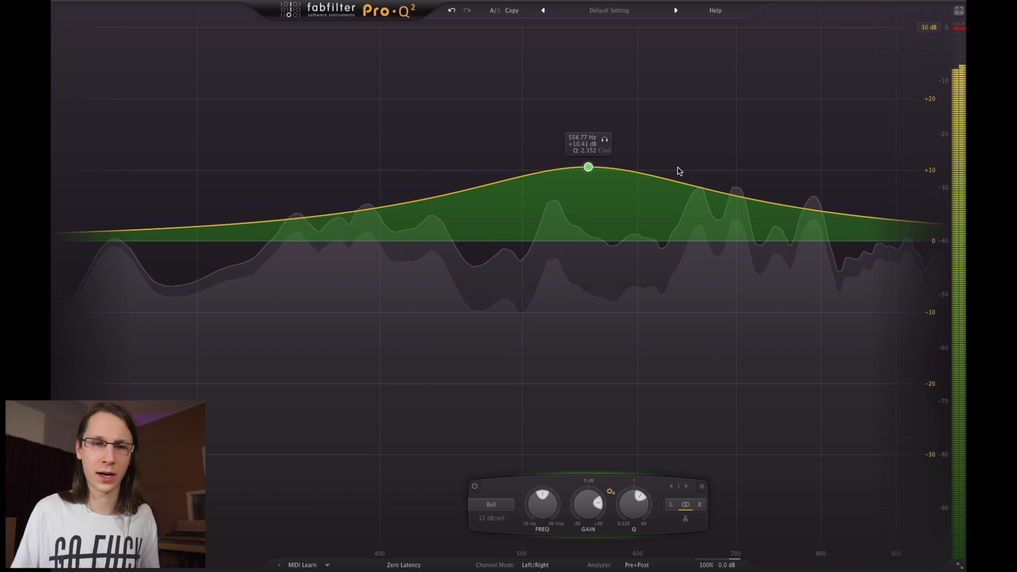
Build alternating bell boosts and cuts near 100 Hz, at 288.10 Hz (-8.71 dB), 705.42 Hz (+14.89 dB), near 3.5 kHz and at 7692.4 Hz (+21.73 dB)
{"action": "left_click_drag", "start_coordinate": [371, 191], "coordinate": [594, 123]}
{"action": "left_click_drag", "start_coordinate": [611, 200], "coordinate": [604, 104]}
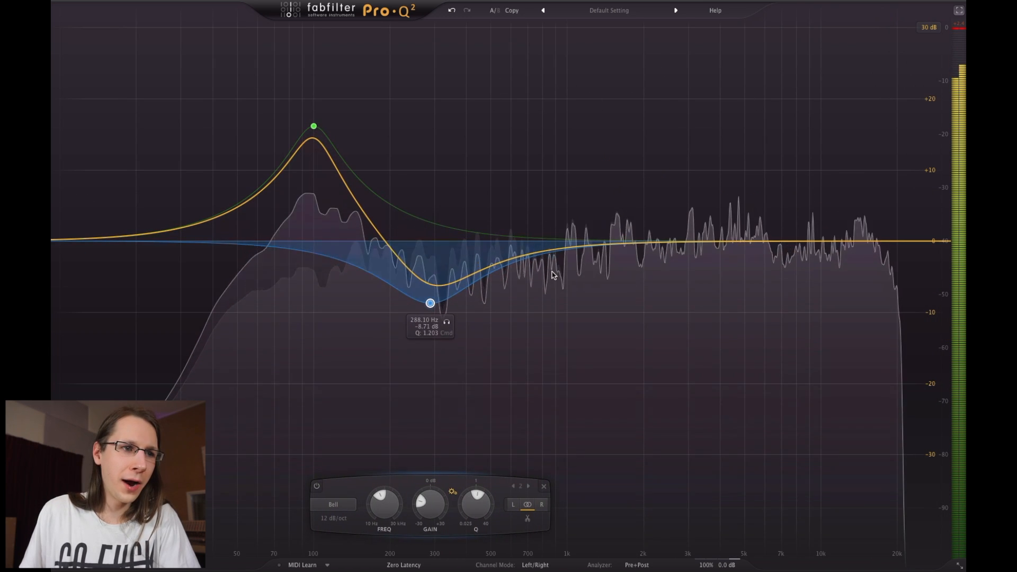
{"action": "left_click_drag", "start_coordinate": [530, 257], "coordinate": [530, 151]}
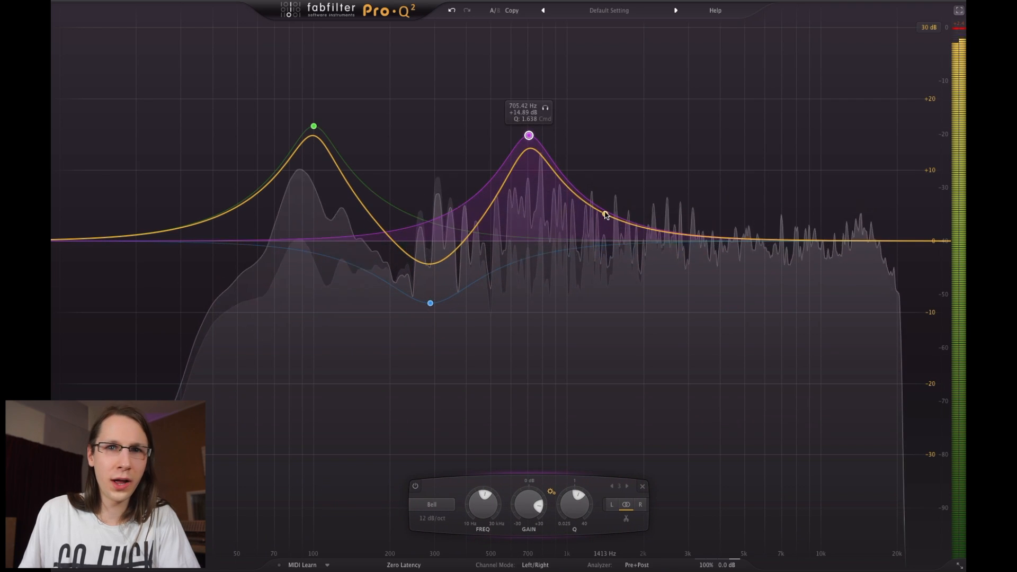
{"action": "left_click_drag", "start_coordinate": [605, 214], "coordinate": [691, 333]}
{"action": "left_click_drag", "start_coordinate": [793, 252], "coordinate": [792, 86]}
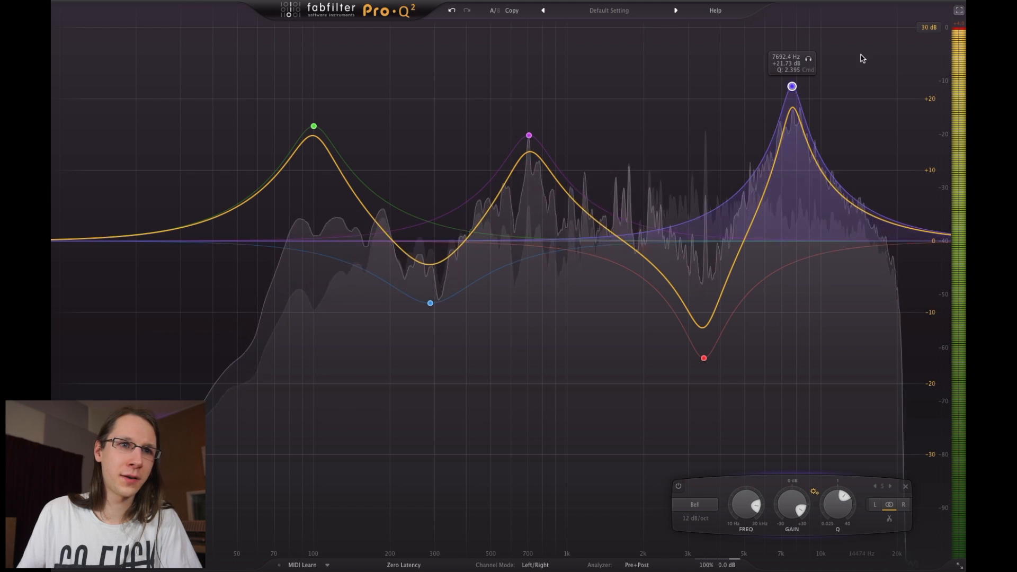
Clear the multi-band curve and set a single bell boost of 11.64 dB at 887.23 Hz
{"action": "left_click_drag", "start_coordinate": [862, 58], "coordinate": [305, 349]}
{"action": "key", "text": "Delete"}
{"action": "left_click_drag", "start_coordinate": [316, 125], "coordinate": [553, 154]}
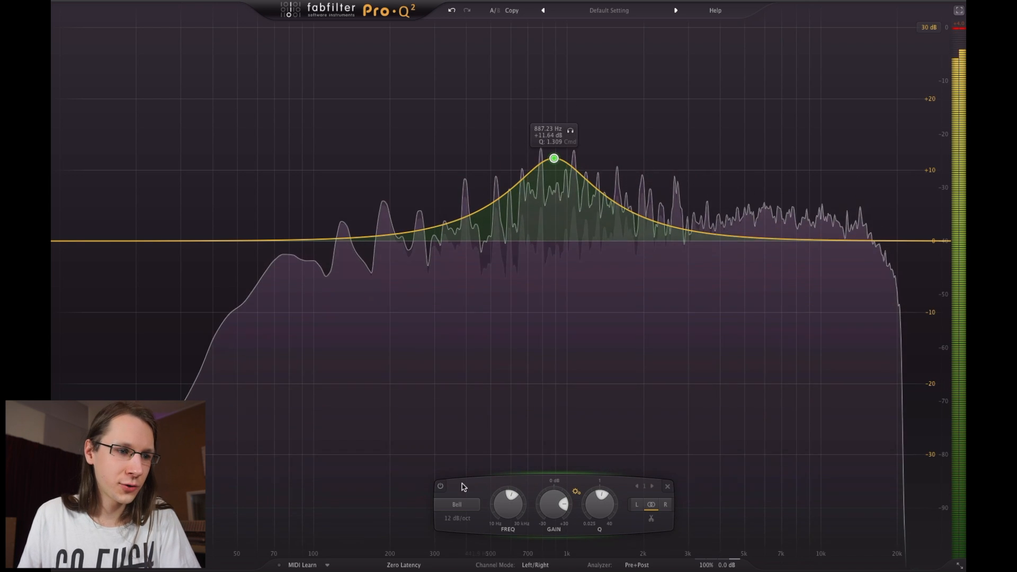
Try the Notch and Band Pass filter shapes on the 887.23 Hz band
{"action": "left_click", "coordinate": [457, 505]}
{"action": "mouse_move", "coordinate": [461, 566]}
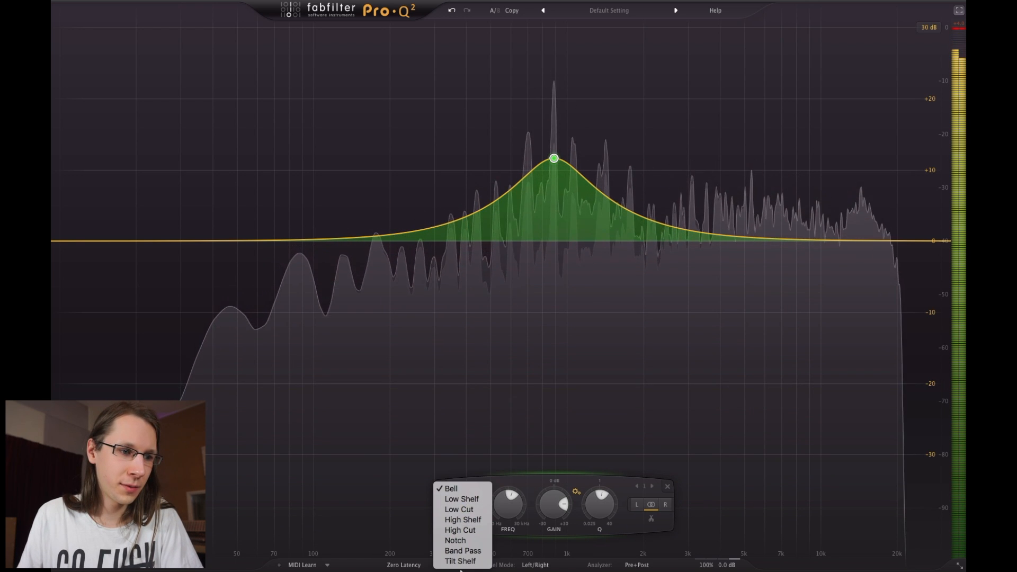
{"action": "left_click", "coordinate": [469, 539]}
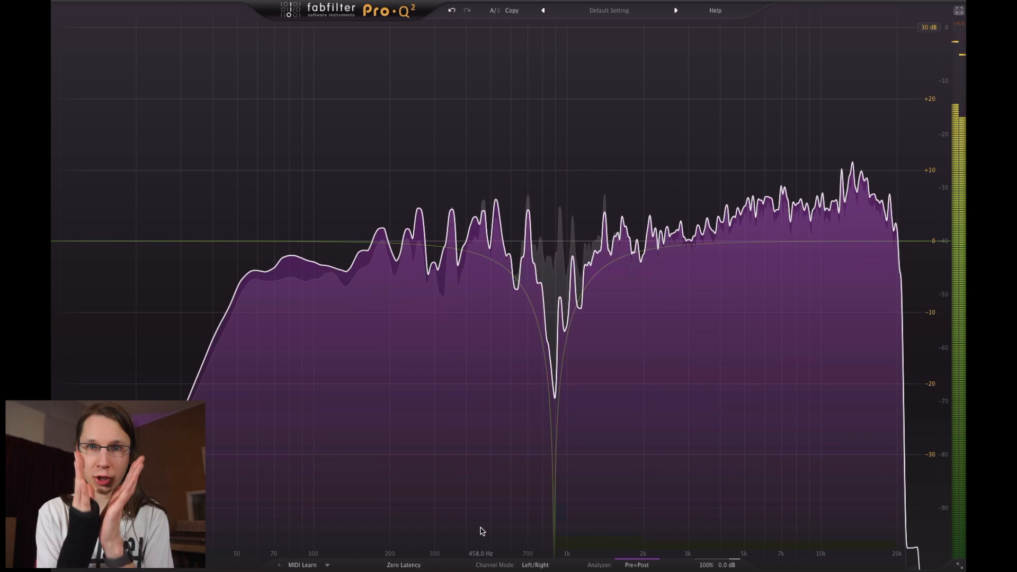
{"action": "left_click", "coordinate": [457, 506]}
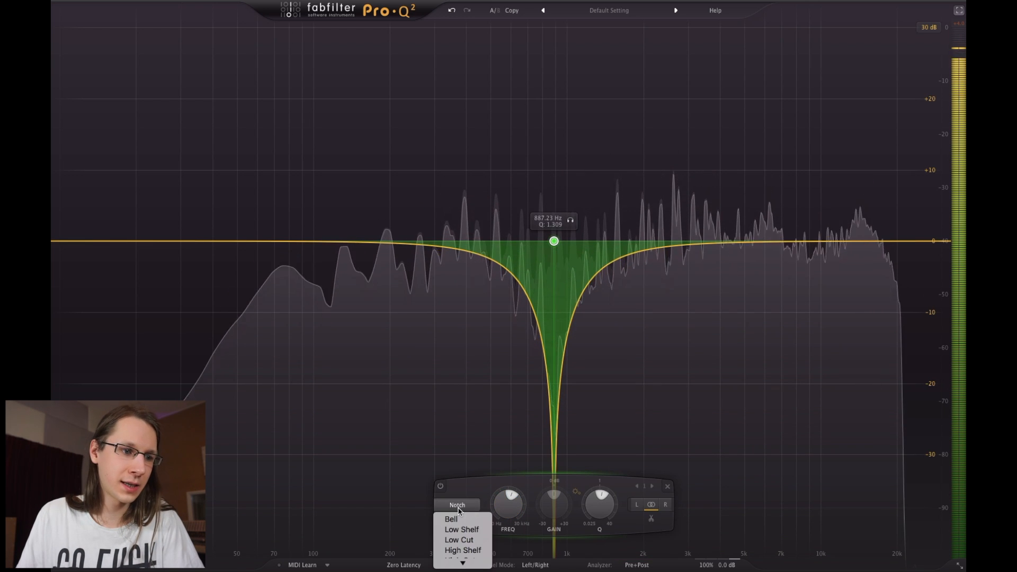
{"action": "left_click", "coordinate": [459, 552]}
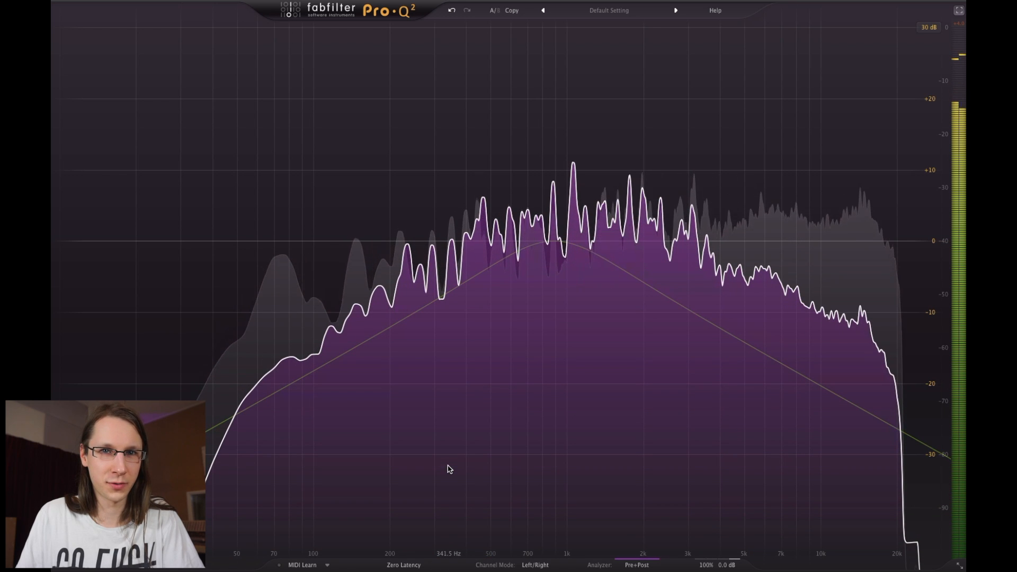
Change the band's filter shape to Tilt Shelf, raising its gain and lowering its center frequency
{"action": "left_click", "coordinate": [457, 506]}
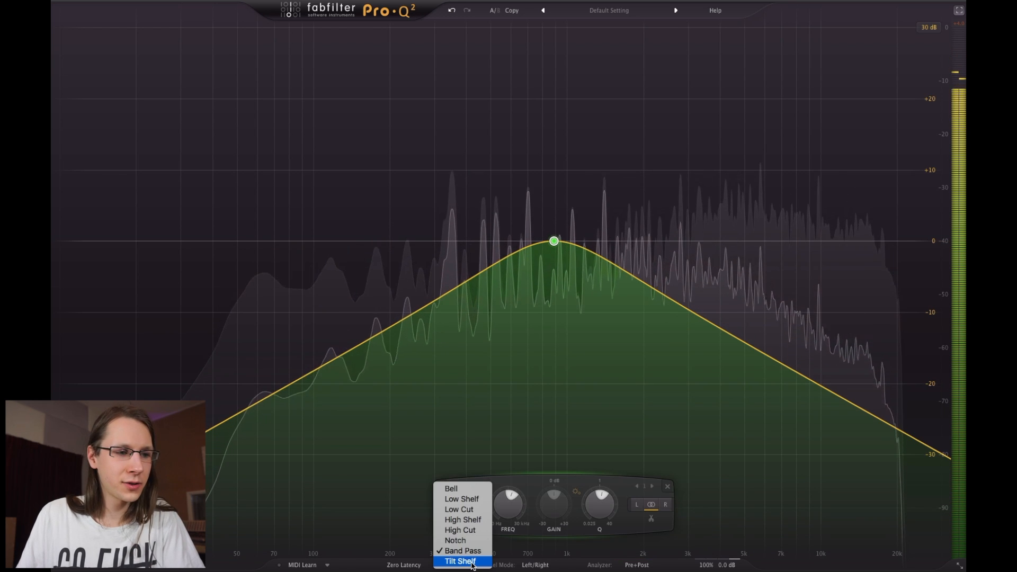
{"action": "left_click", "coordinate": [472, 562]}
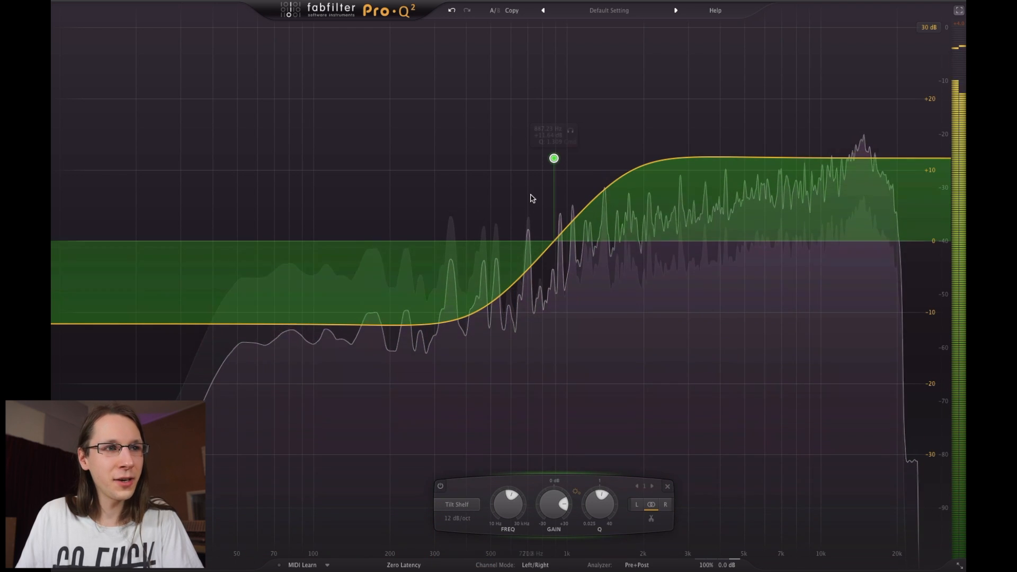
{"action": "left_click_drag", "start_coordinate": [554, 158], "coordinate": [526, 65]}
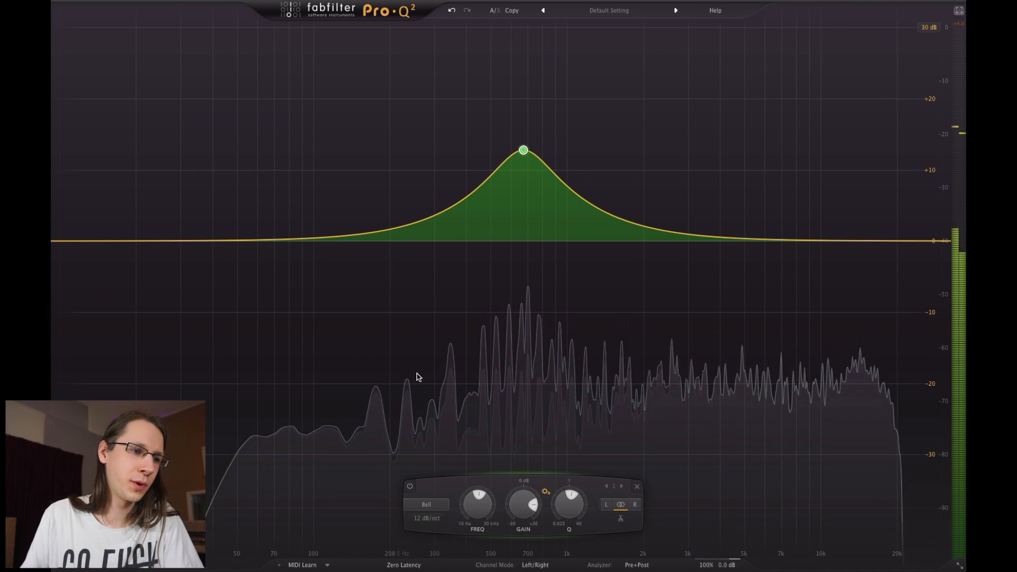
Set the bell band's slope to 72 dB/oct and turn it into a 17.89 dB cut at 356.64 Hz
{"action": "left_click", "coordinate": [427, 518]}
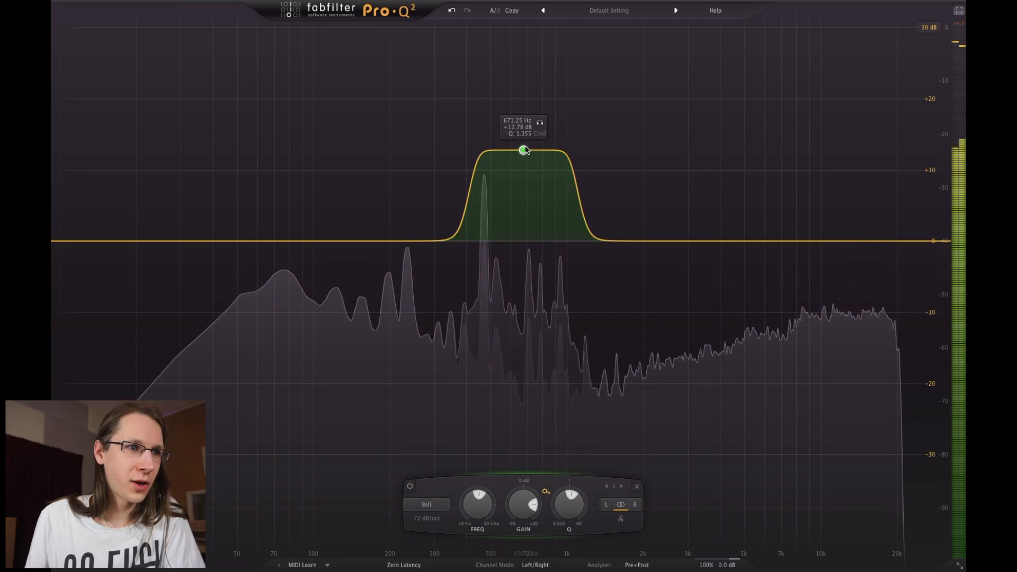
{"action": "left_click_drag", "start_coordinate": [525, 151], "coordinate": [454, 369]}
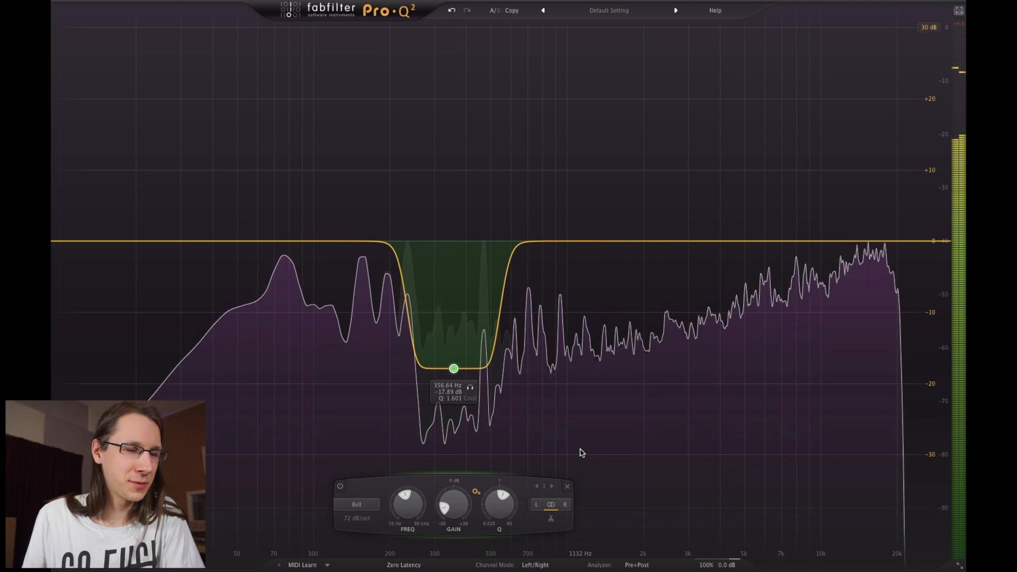
Replace the steep band with a 12 dB/oct bell cut of 6.83 dB at 538.04 Hz and Q 0.711, checking the Gain-Q Interaction hint
{"action": "left_click", "coordinate": [568, 486]}
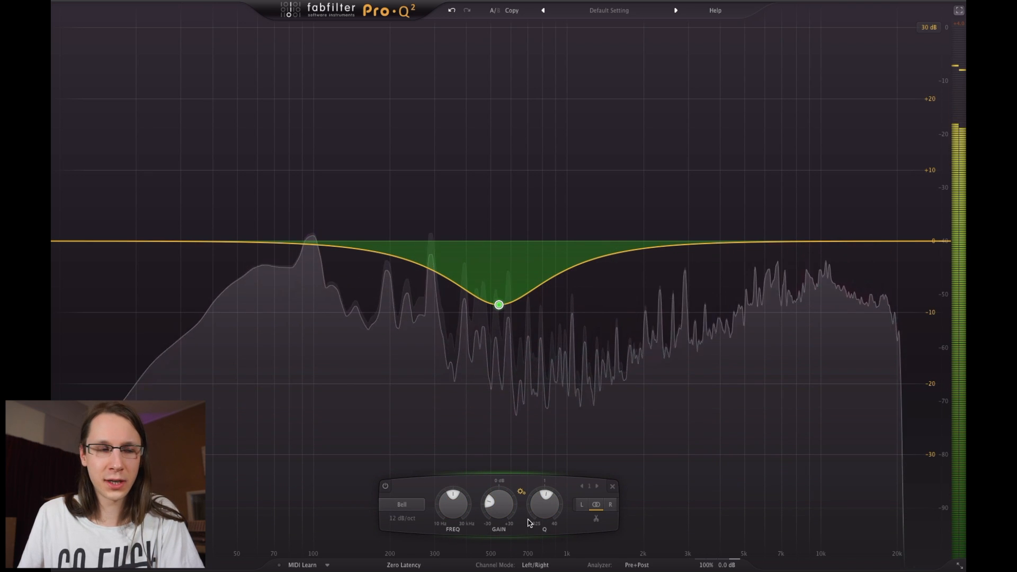
{"action": "mouse_move", "coordinate": [499, 309]}
{"action": "left_mouse_down"}
{"action": "mouse_move", "coordinate": [477, 305]}
{"action": "mouse_move", "coordinate": [508, 303]}
{"action": "mouse_move", "coordinate": [518, 339]}
{"action": "mouse_move", "coordinate": [543, 298]}
{"action": "mouse_move", "coordinate": [536, 320]}
{"action": "mouse_move", "coordinate": [505, 315]}
{"action": "left_mouse_up"}
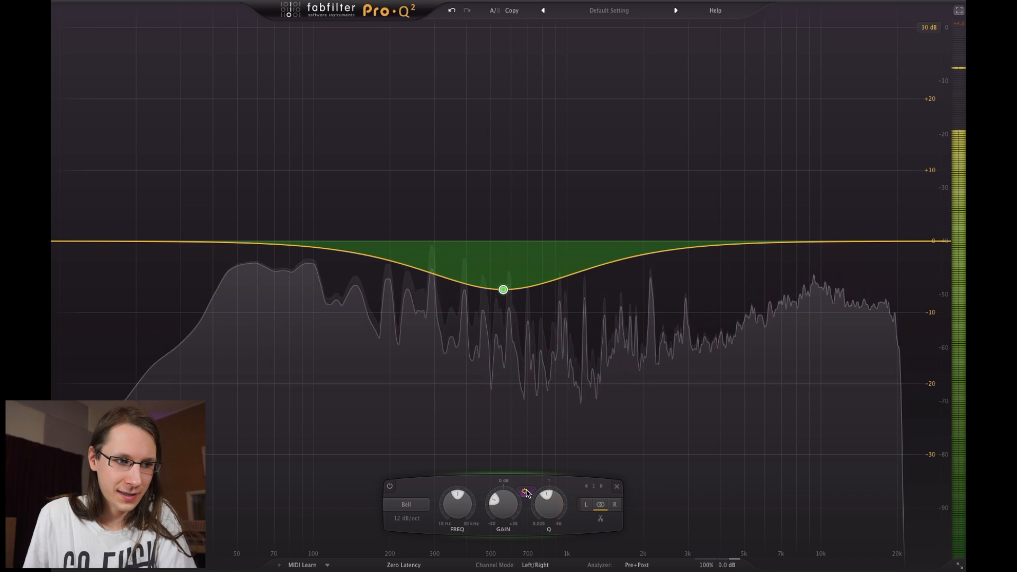
{"action": "mouse_move", "coordinate": [525, 493]}
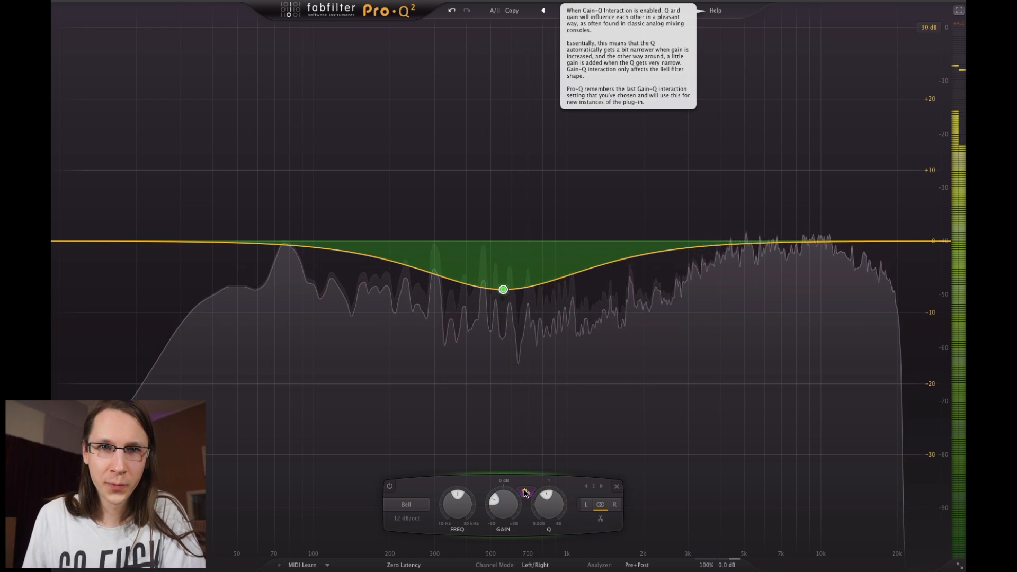
{"action": "left_click_drag", "start_coordinate": [503, 289], "coordinate": [499, 290]}
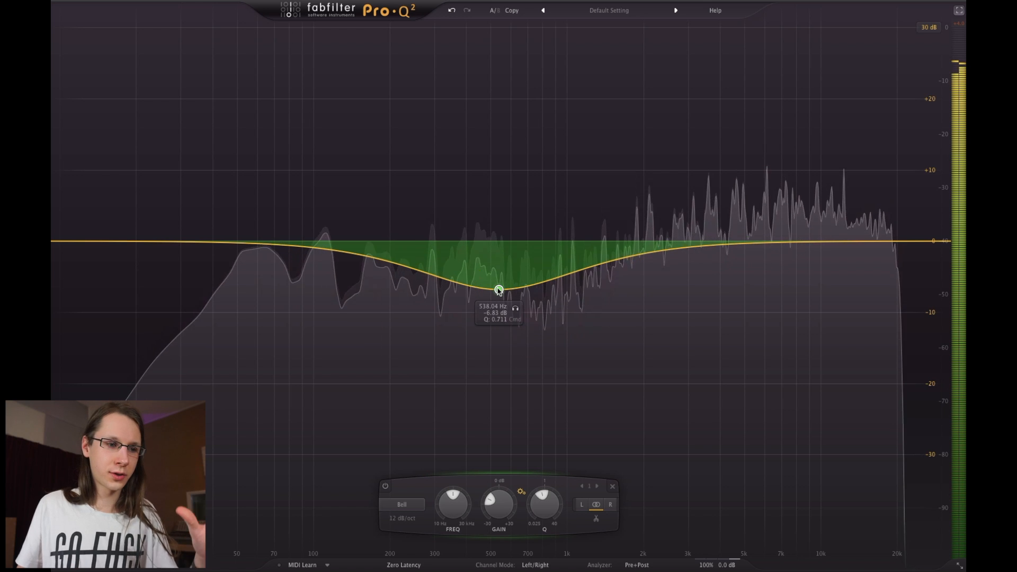
Turn the bell cut into a boost of about 9 dB near 600 Hz and add a second bell cutting 7.83 dB at 2208.1 Hz
{"action": "left_click_drag", "start_coordinate": [499, 291], "coordinate": [528, 324]}
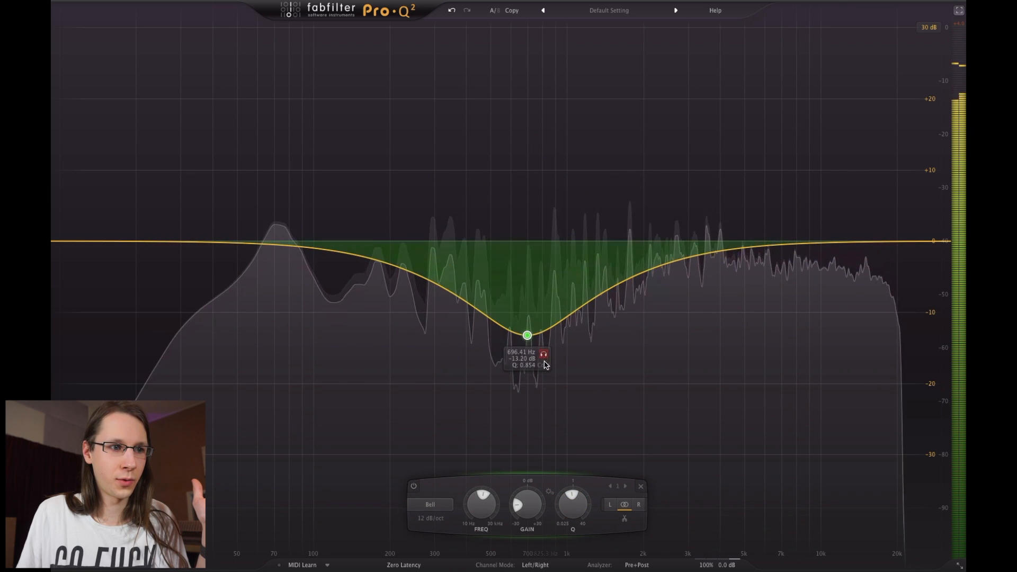
{"action": "left_click_drag", "start_coordinate": [528, 338], "coordinate": [512, 178]}
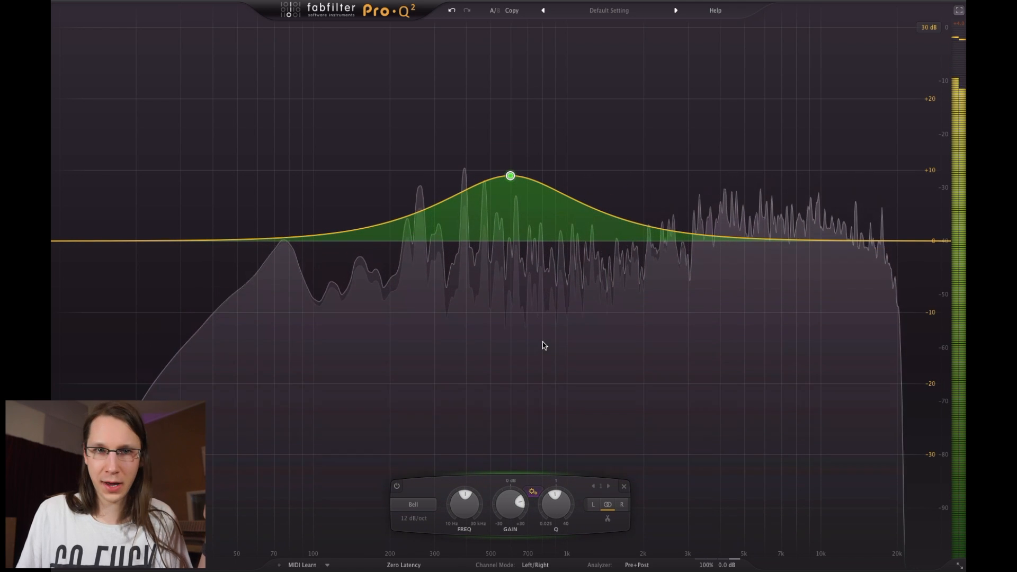
{"action": "left_click_drag", "start_coordinate": [609, 215], "coordinate": [655, 271]}
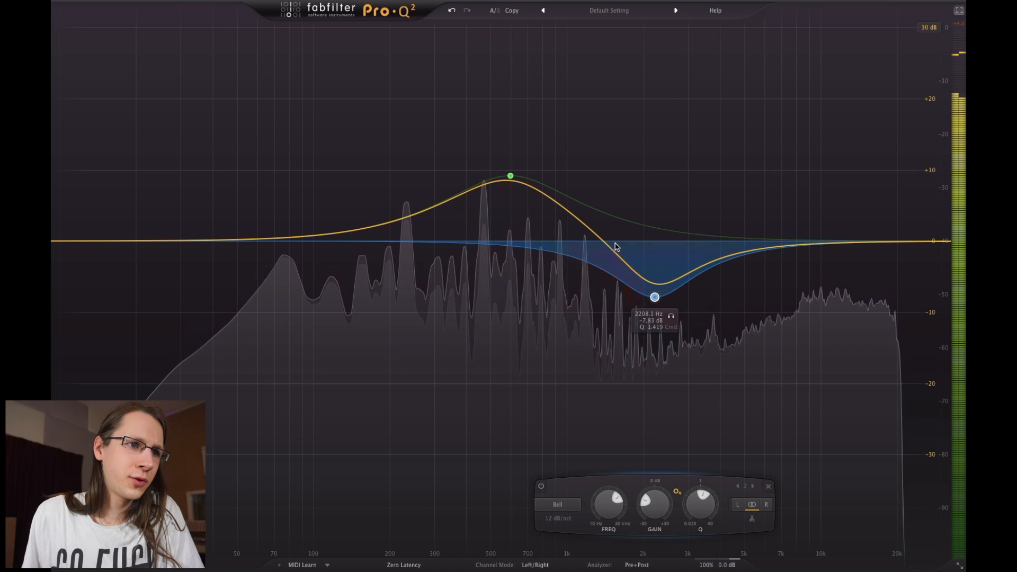
Add a bell boost of about 11 dB near 1.25 kHz and use Mid/Side mode to assign it to mid and the 2208.1 Hz cut to side
{"action": "left_click_drag", "start_coordinate": [614, 242], "coordinate": [593, 180]}
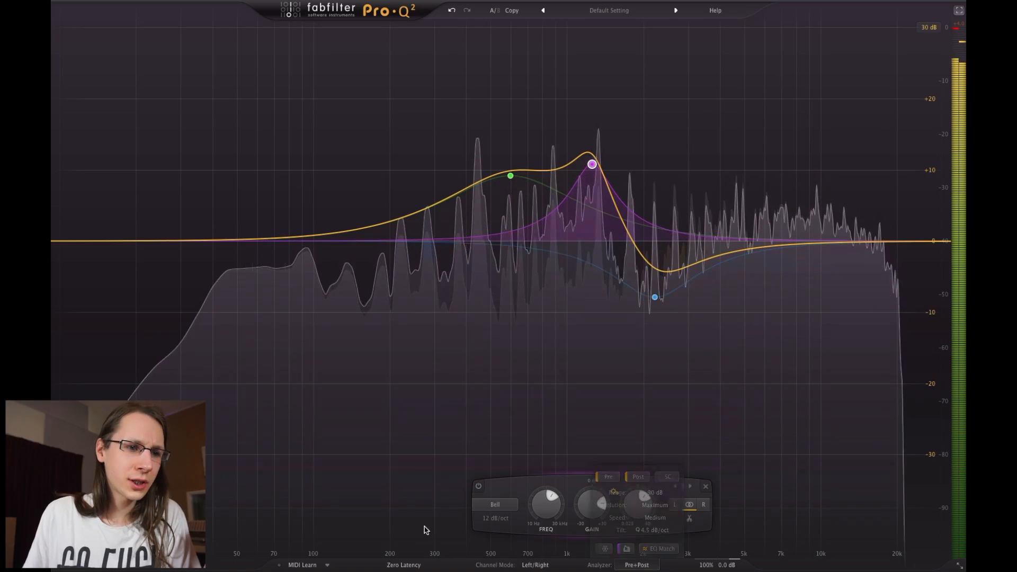
{"action": "left_click", "coordinate": [535, 565]}
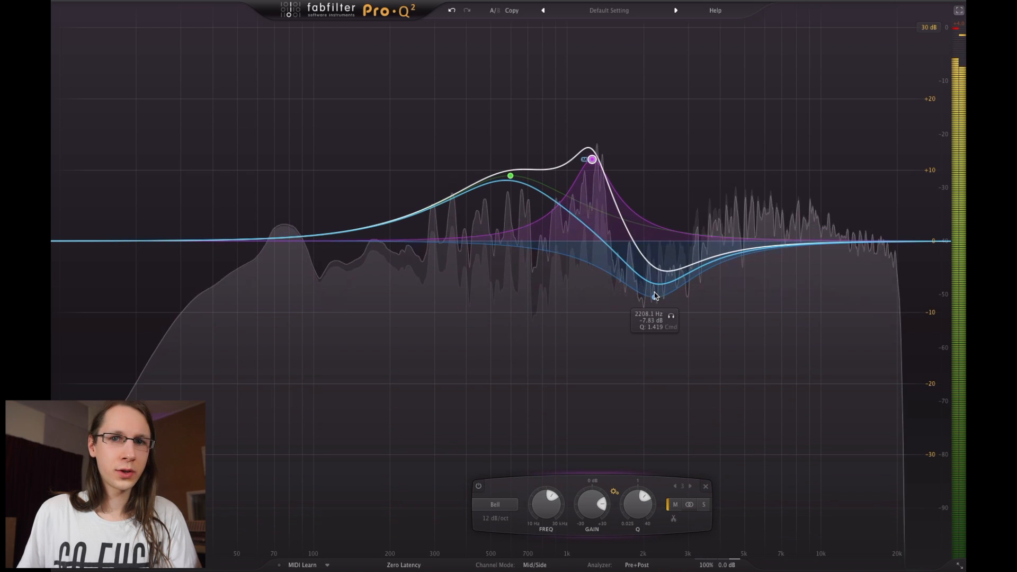
{"action": "left_click", "coordinate": [655, 296]}
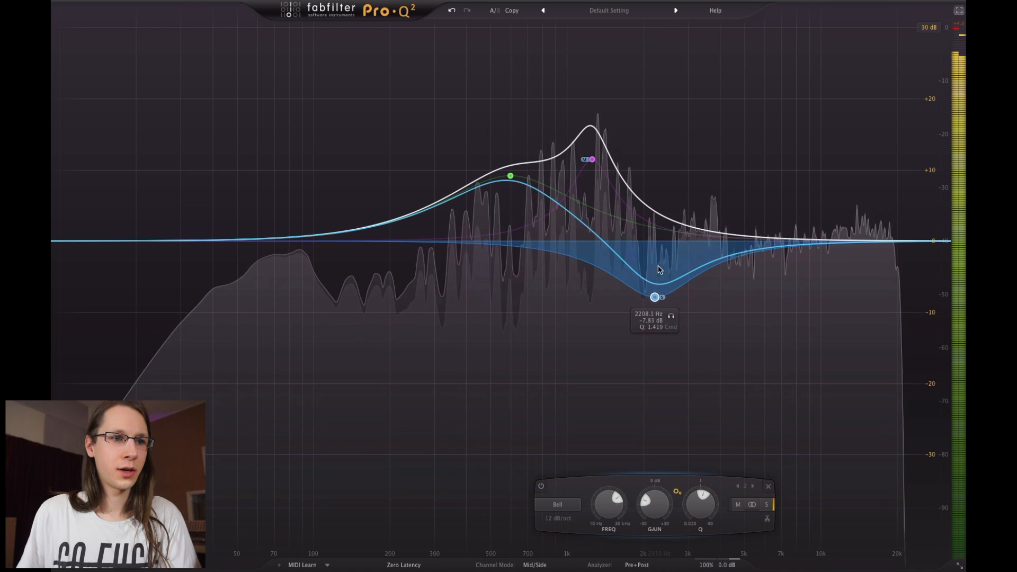
{"action": "left_click_drag", "start_coordinate": [659, 340], "coordinate": [666, 338]}
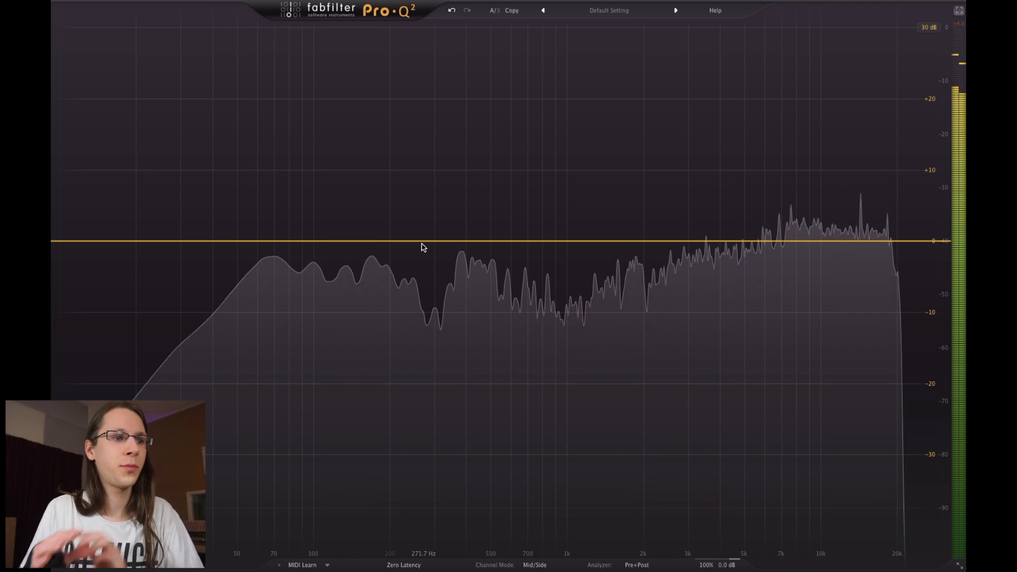
On the flat curve, add bells cutting about 13 dB near 170 Hz, boosting 13.59 dB at 3225.5 Hz and cutting 12.10 dB at 6284.2 Hz
{"action": "left_click_drag", "start_coordinate": [424, 247], "coordinate": [372, 335]}
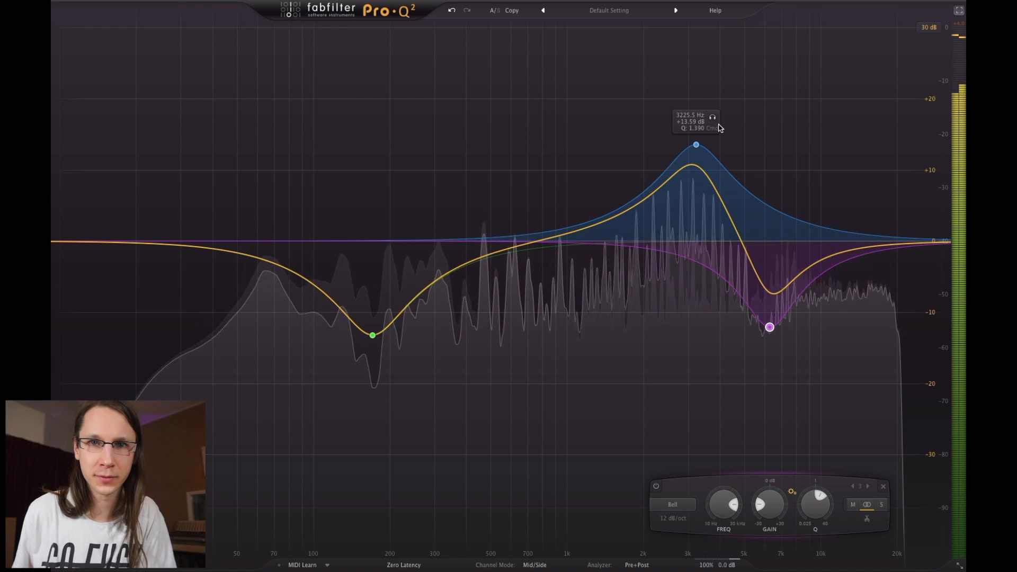
Try the Fast analyzer speed, set it back to Medium and enable the side-chain spectrum in the analyzer
{"action": "mouse_move", "coordinate": [637, 565]}
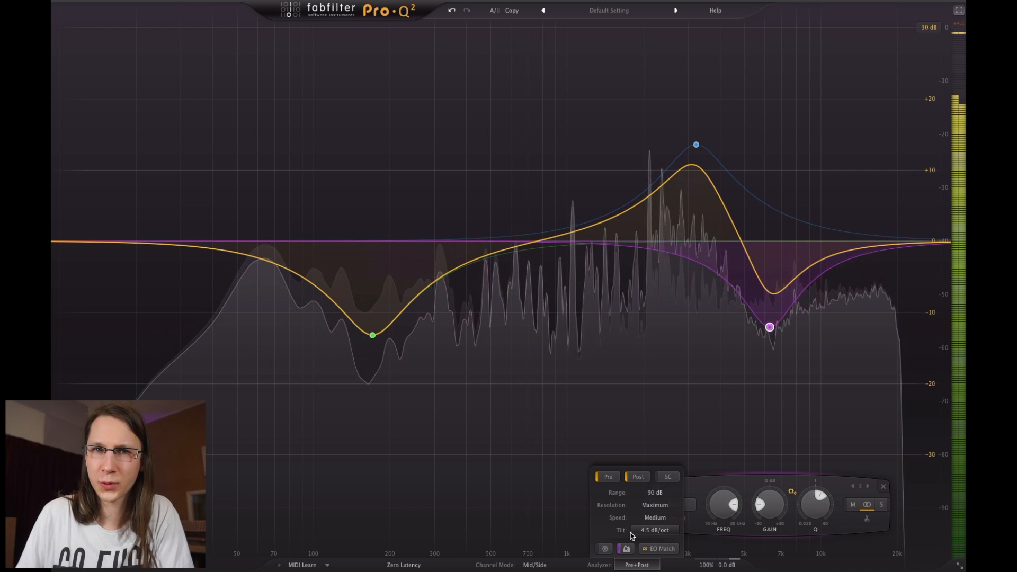
{"action": "left_click", "coordinate": [654, 518]}
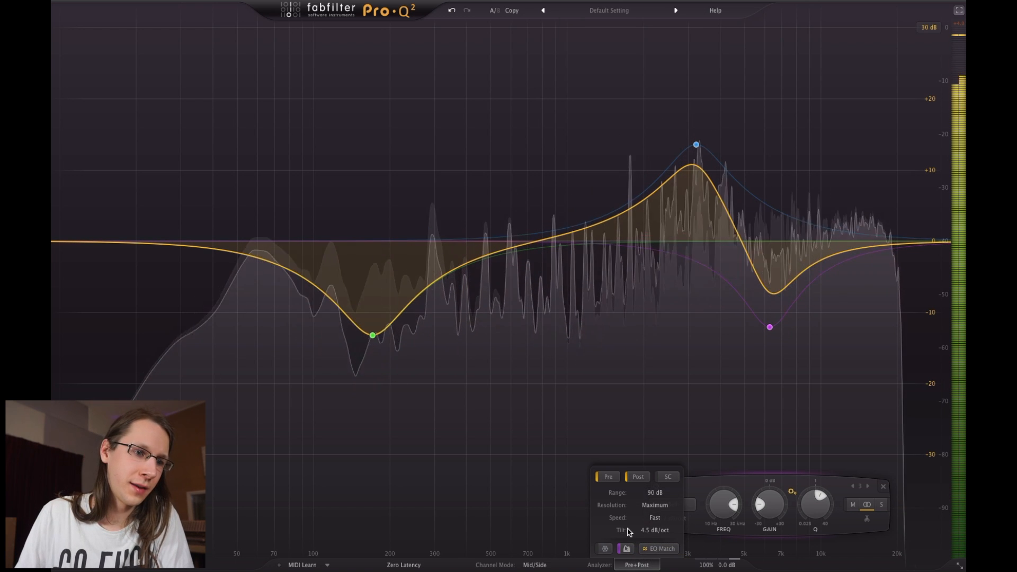
{"action": "left_click", "coordinate": [655, 518]}
{"action": "left_click", "coordinate": [656, 541]}
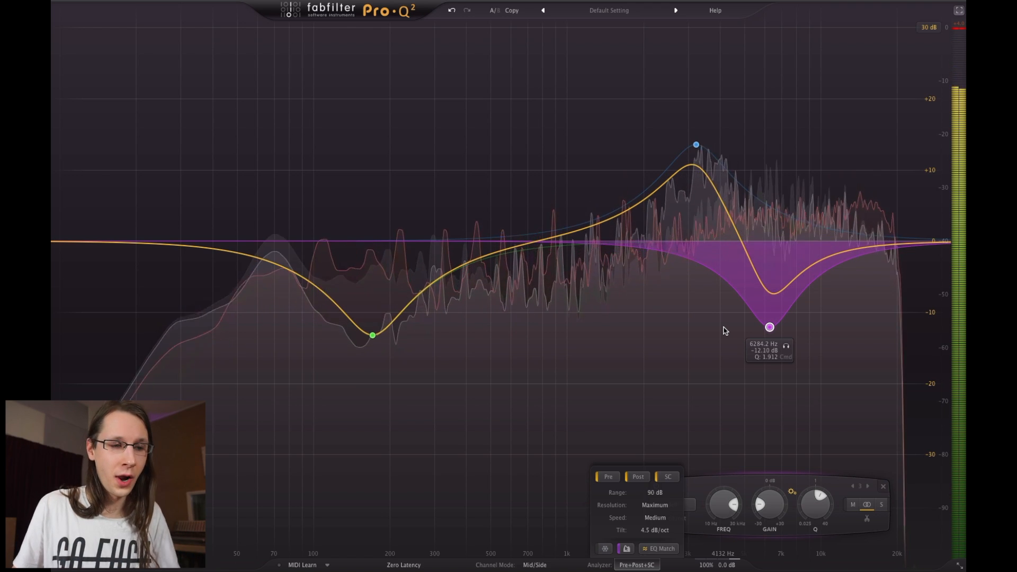
Run EQ Match against the side-chain signal, raise the number of matching bands to 24 and finish the match
{"action": "left_click", "coordinate": [650, 549]}
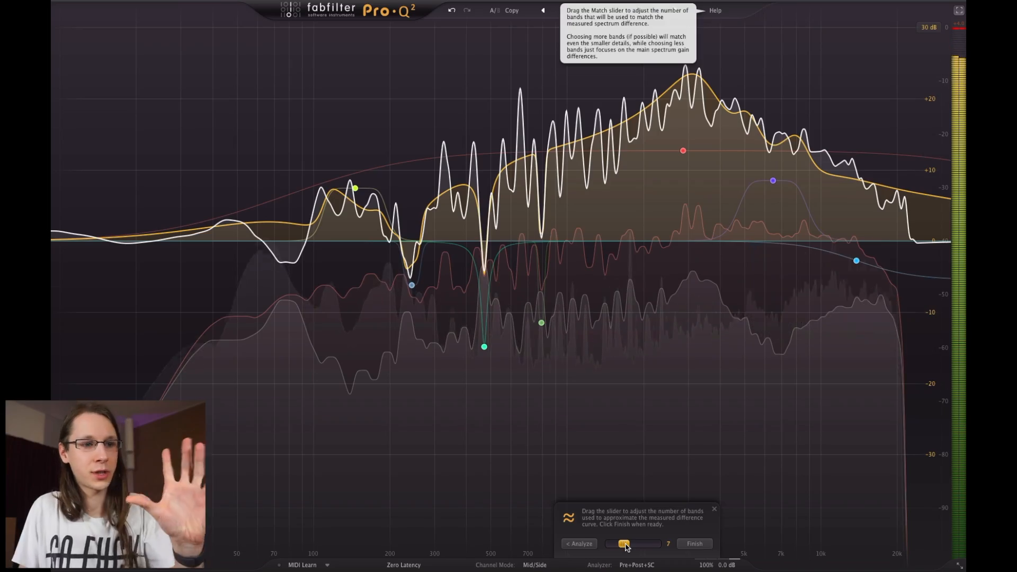
{"action": "left_click_drag", "start_coordinate": [626, 547], "coordinate": [660, 550]}
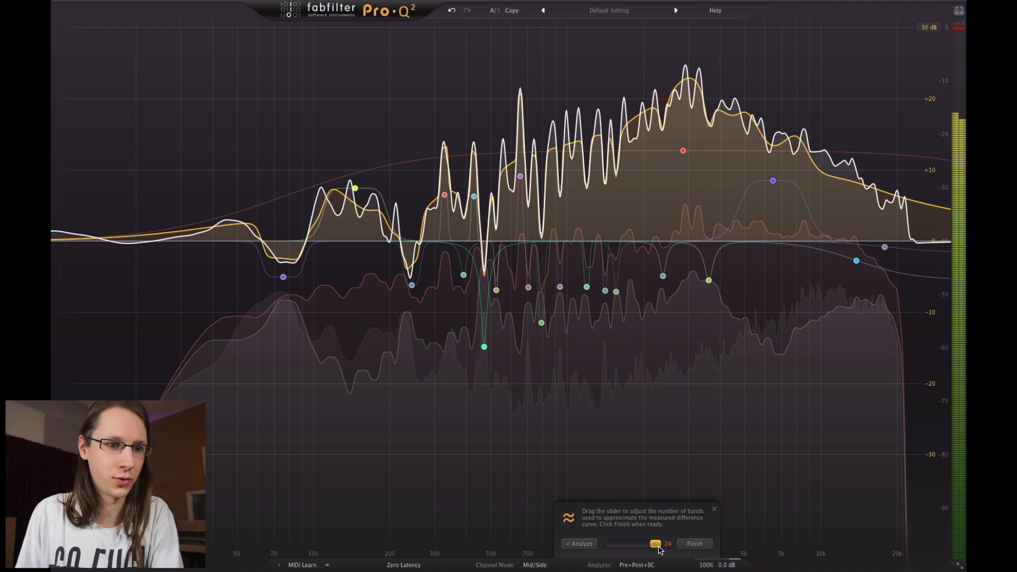
{"action": "left_click", "coordinate": [692, 544]}
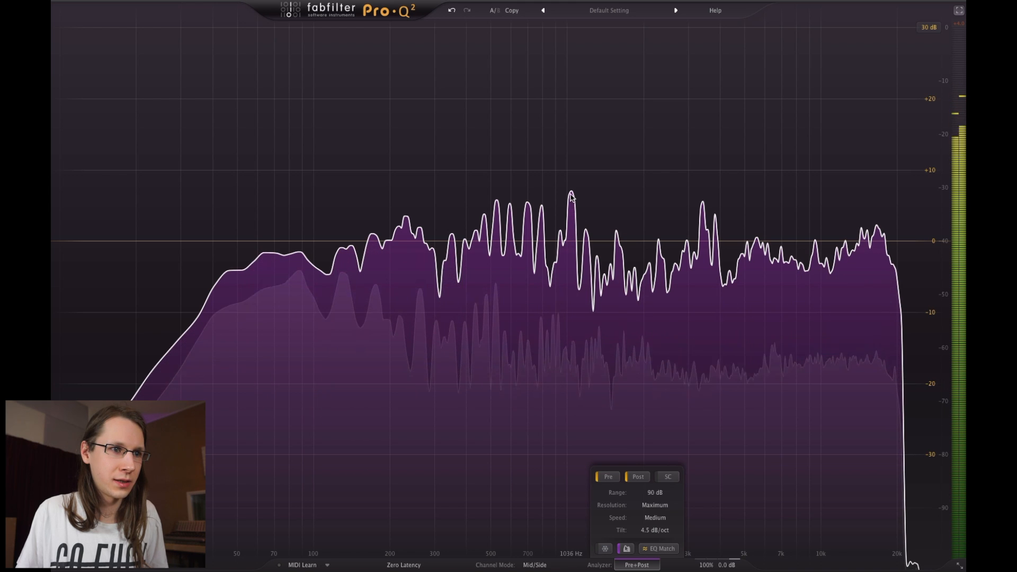
Grab the spectrum peak near 1016 Hz and pull it down into a narrow cut
{"action": "left_click_drag", "start_coordinate": [570, 197], "coordinate": [567, 237]}
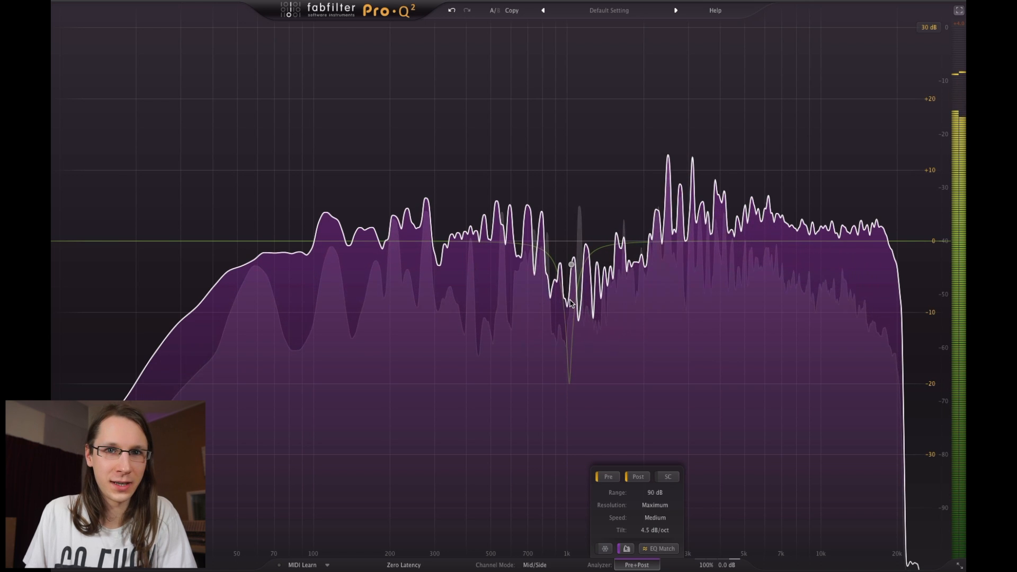
{"action": "left_click_drag", "start_coordinate": [570, 303], "coordinate": [569, 303]}
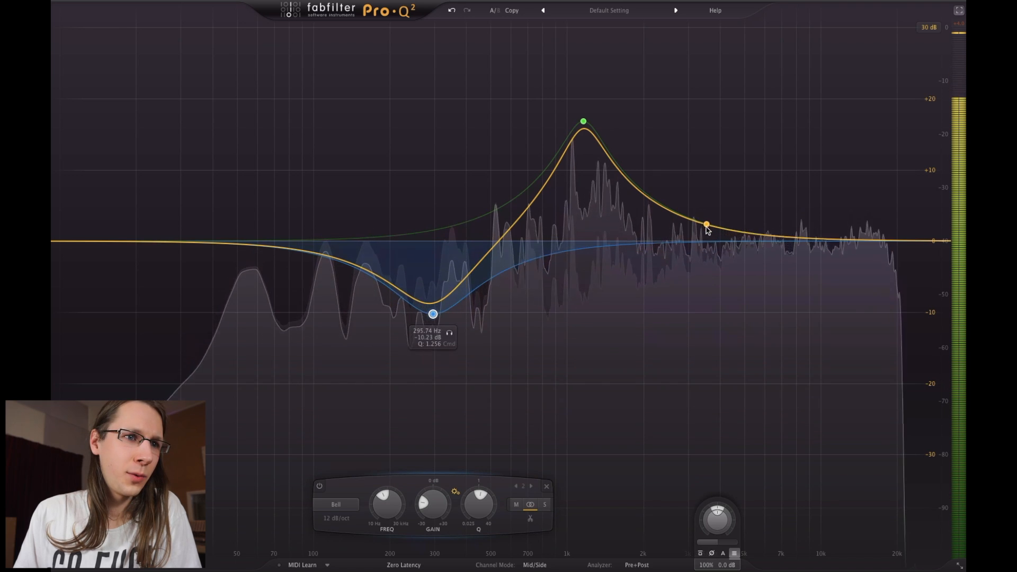
Add two bell boosts, one of about 8 dB near 4.8 kHz and one of about 18 dB near 105 Hz
{"action": "left_click_drag", "start_coordinate": [707, 226], "coordinate": [741, 171]}
{"action": "left_click_drag", "start_coordinate": [327, 255], "coordinate": [317, 115]}
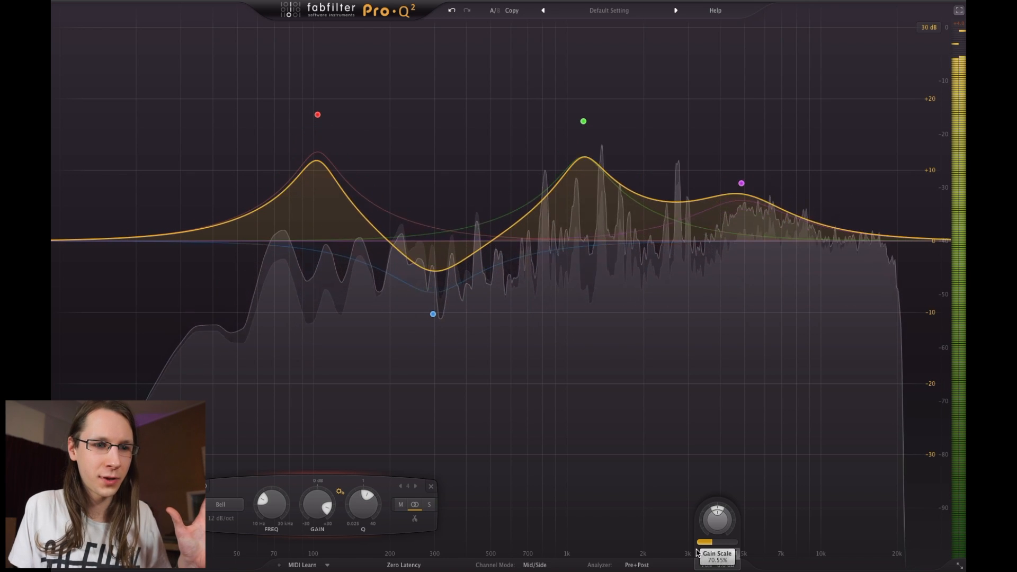
Vary the Gain Scale and restore it to 100%, and switch the global bypass on and off again
{"action": "left_click_drag", "start_coordinate": [698, 553], "coordinate": [784, 549]}
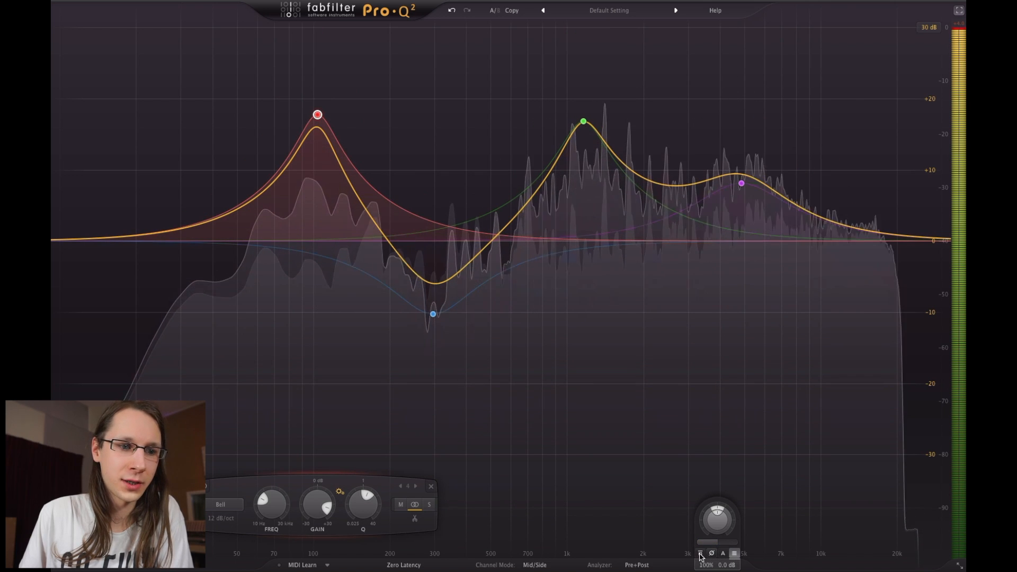
{"action": "left_click", "coordinate": [700, 554]}
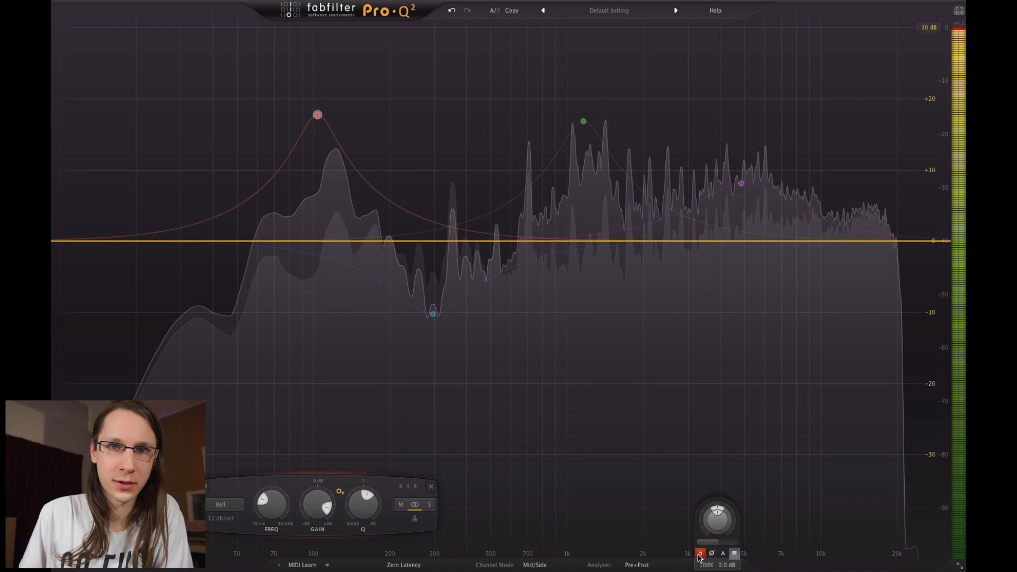
{"action": "left_click", "coordinate": [700, 554]}
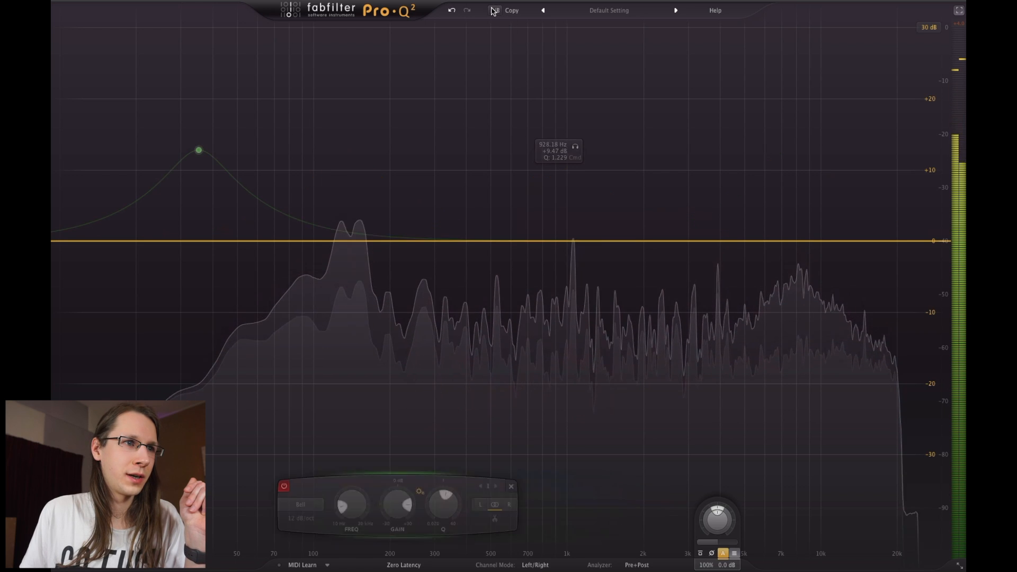
Add a bell cut of 10.14 dB at 946.49 Hz and a bell boost of 5.68 dB at 116.84 Hz
{"action": "left_click_drag", "start_coordinate": [551, 241], "coordinate": [561, 314]}
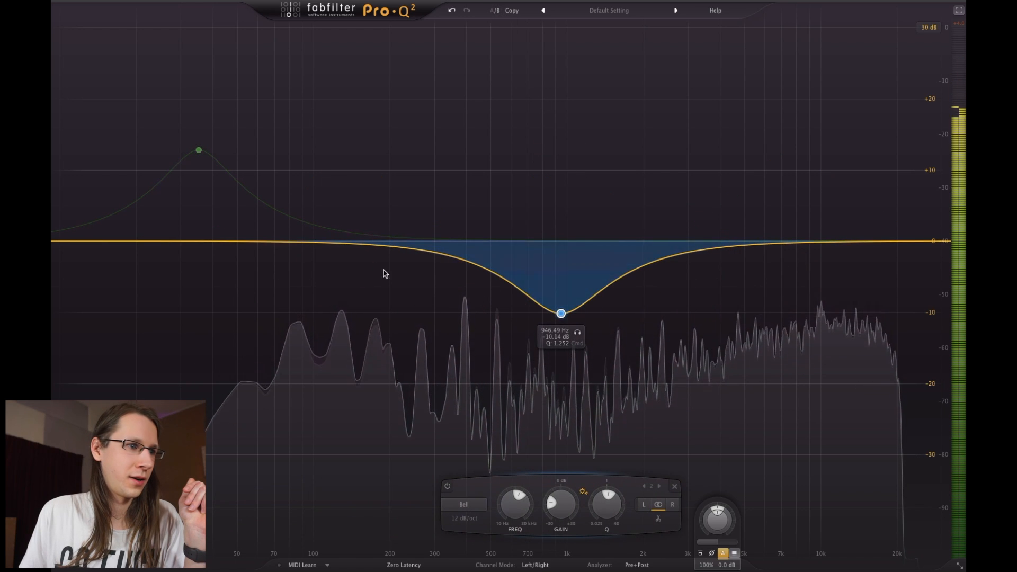
{"action": "left_click_drag", "start_coordinate": [340, 246], "coordinate": [331, 205]}
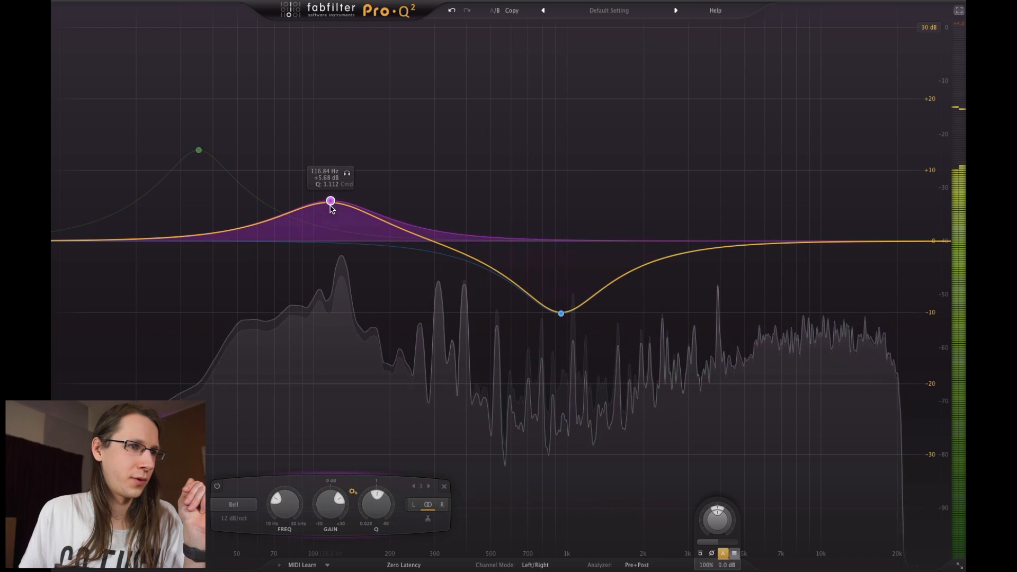
Compare the A and B settings by switching between them repeatedly
{"action": "left_click", "coordinate": [495, 10]}
{"action": "left_click", "coordinate": [496, 11]}
{"action": "left_click", "coordinate": [496, 10]}
{"action": "left_click", "coordinate": [495, 11]}
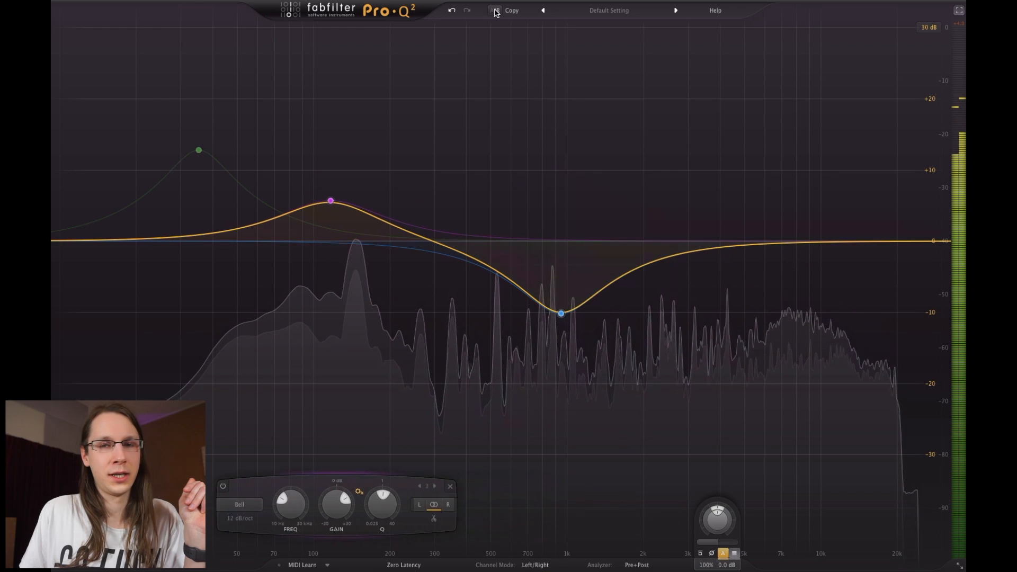
{"action": "left_click", "coordinate": [495, 10]}
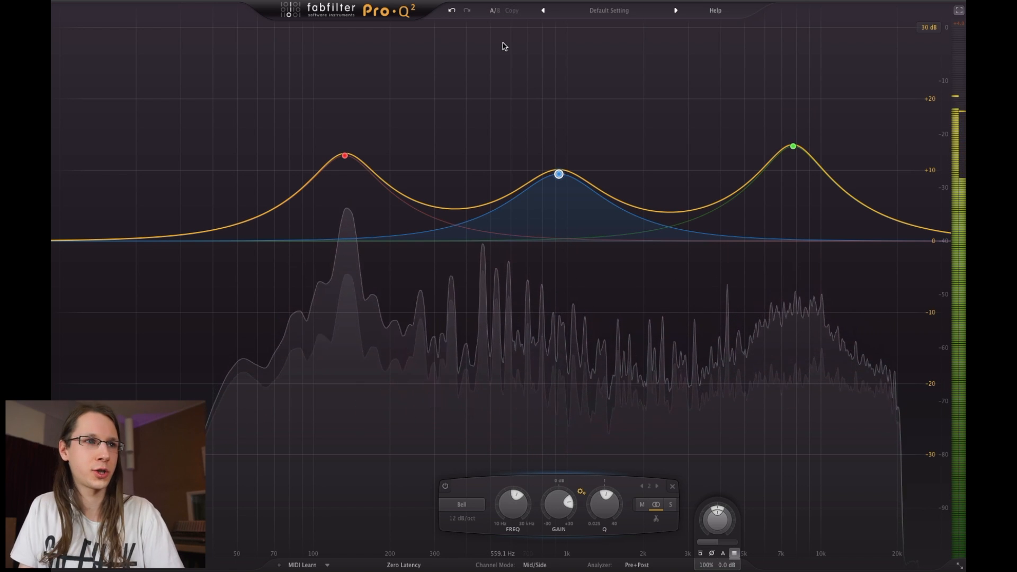
Raise the middle bell near 920 Hz to about 13.7 dB and compare this version with the other A/B state several times
{"action": "mouse_move", "coordinate": [559, 175]}
{"action": "left_click_drag", "start_coordinate": [560, 175], "coordinate": [558, 144]}
{"action": "left_click", "coordinate": [496, 11]}
{"action": "left_click", "coordinate": [496, 11]}
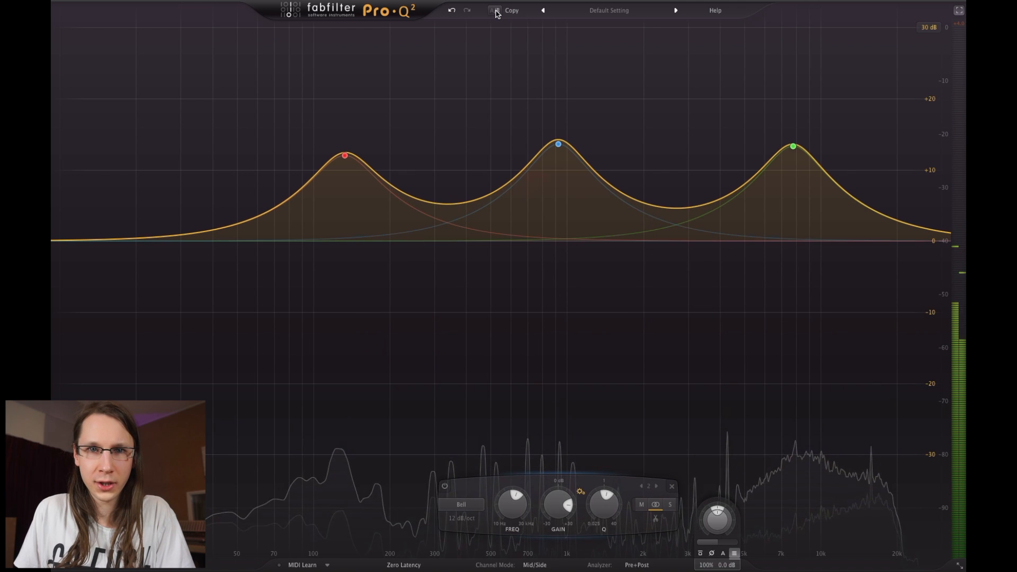
{"action": "left_click", "coordinate": [497, 11]}
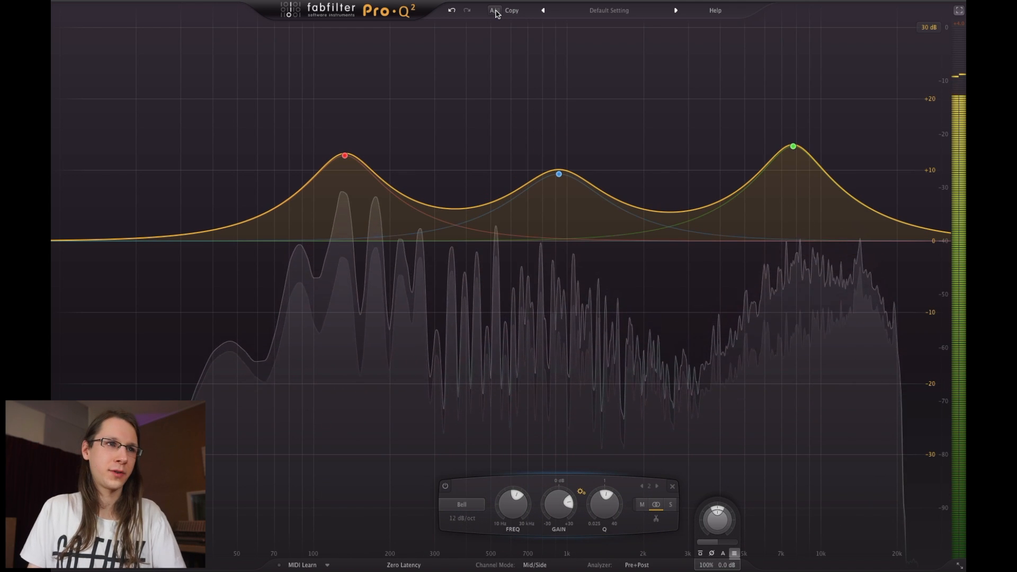
{"action": "left_click", "coordinate": [496, 11]}
{"action": "left_click", "coordinate": [496, 11]}
{"action": "left_click", "coordinate": [496, 11]}
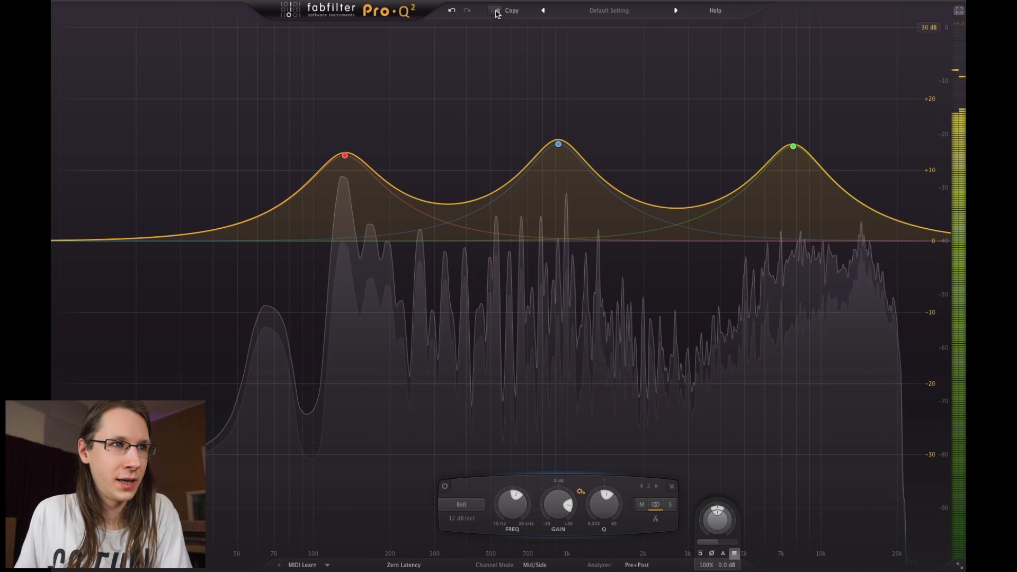
{"action": "left_click", "coordinate": [496, 11]}
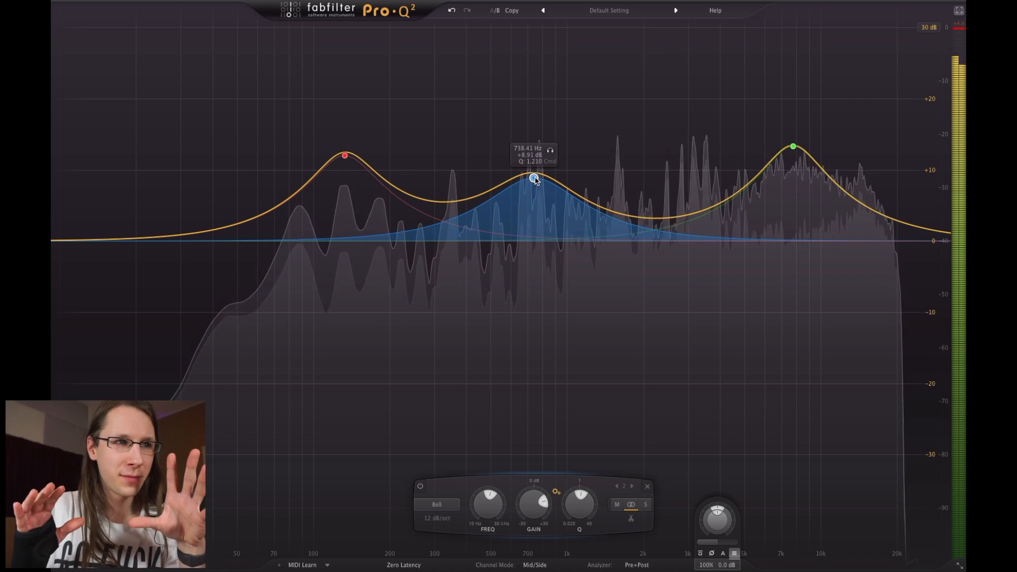
Move the middle bell to 812.72 Hz with 8.95 dB of gain, and demonstrate deleting it and undoing the deletion
{"action": "left_click_drag", "start_coordinate": [535, 179], "coordinate": [544, 176]}
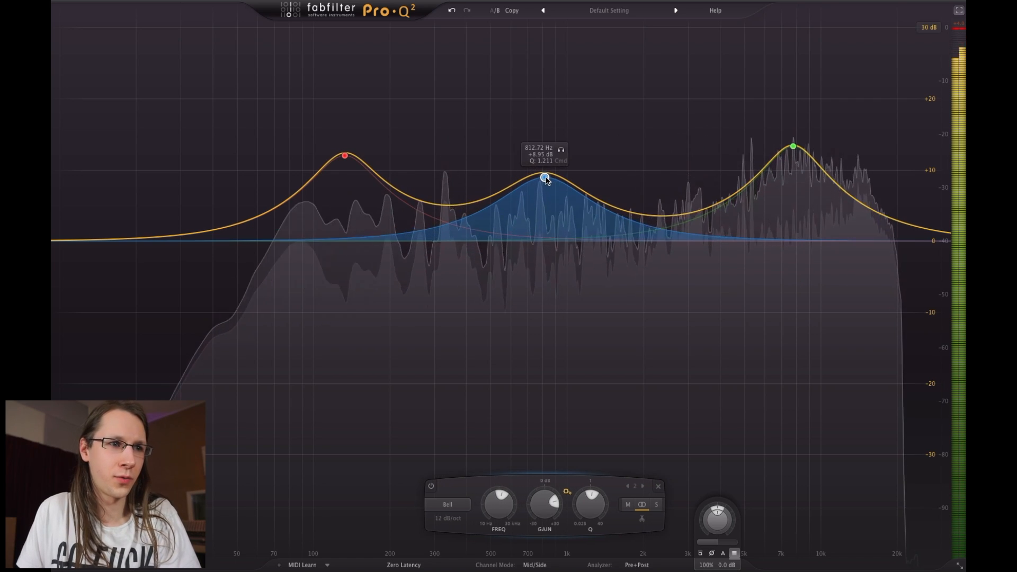
{"action": "left_click", "coordinate": [658, 487]}
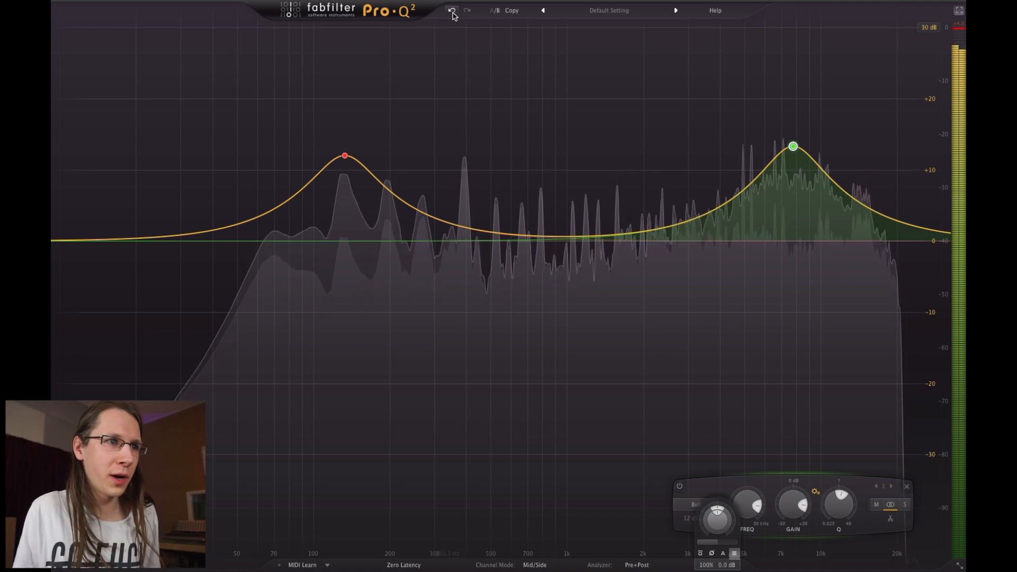
{"action": "left_click", "coordinate": [452, 11]}
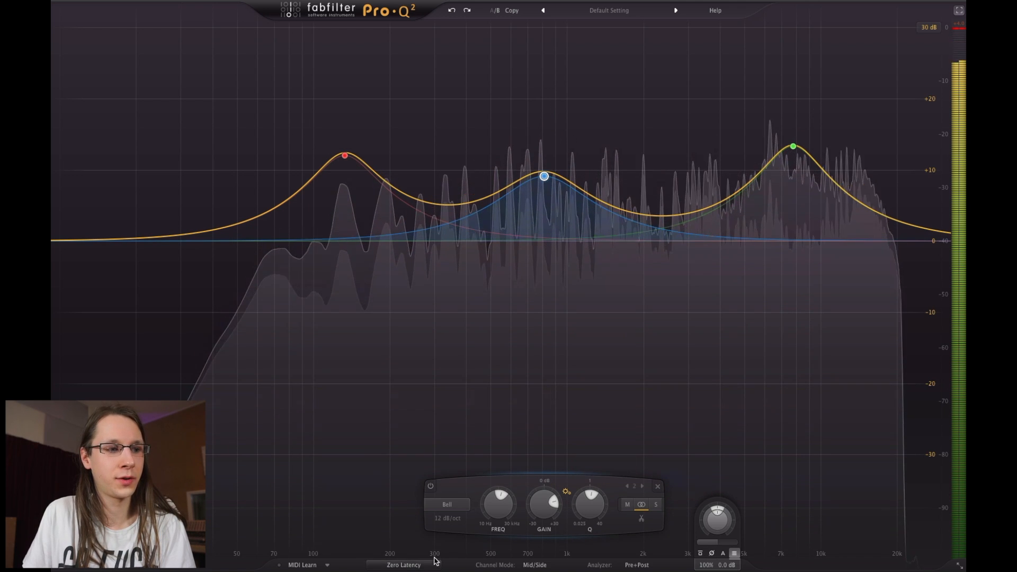
Open the choice of processing modes for the equalizer
{"action": "left_click", "coordinate": [402, 567]}
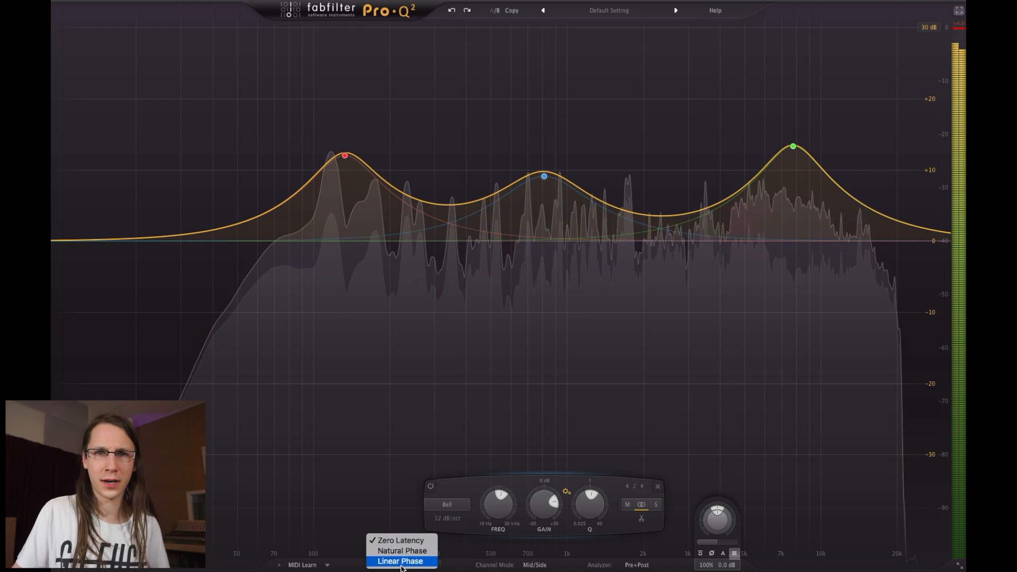